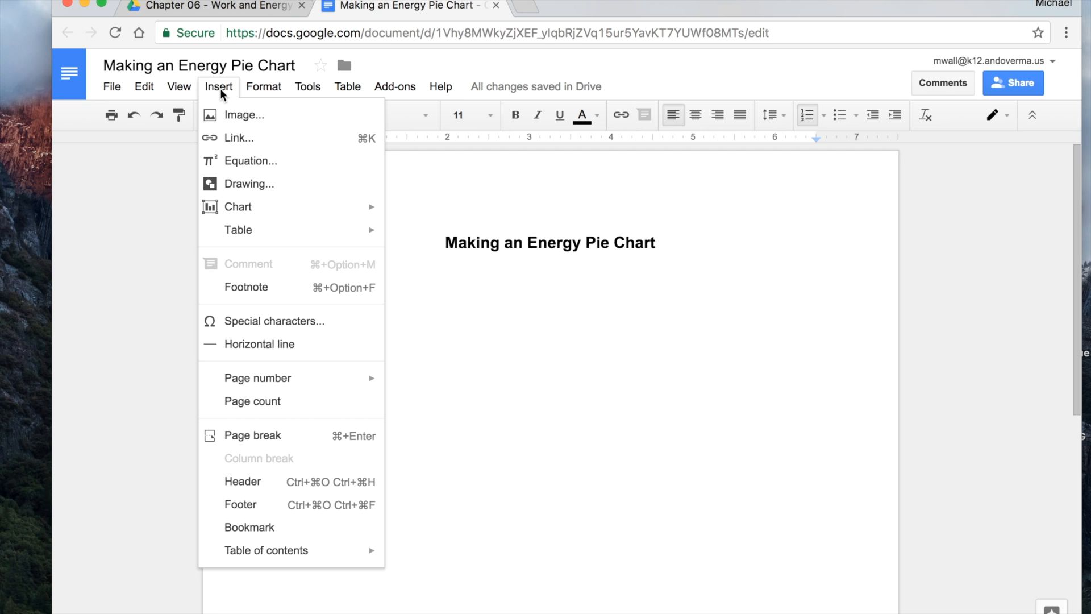
Step: Insert a new drawing into the document and draw a large circle in the middle of its canvas
click(244, 181)
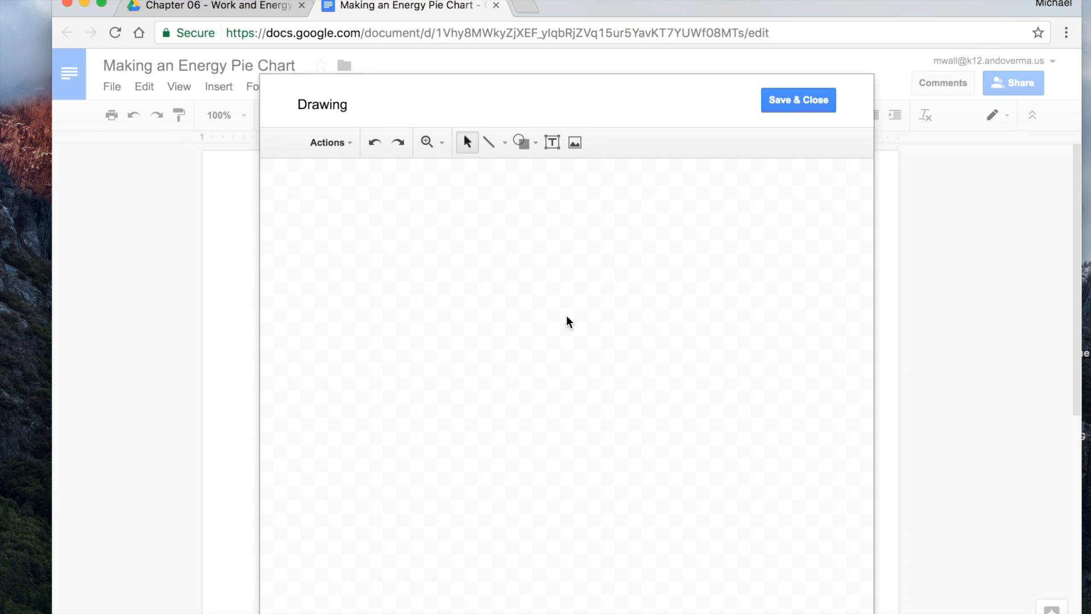
click(525, 137)
mouse_move(567, 177)
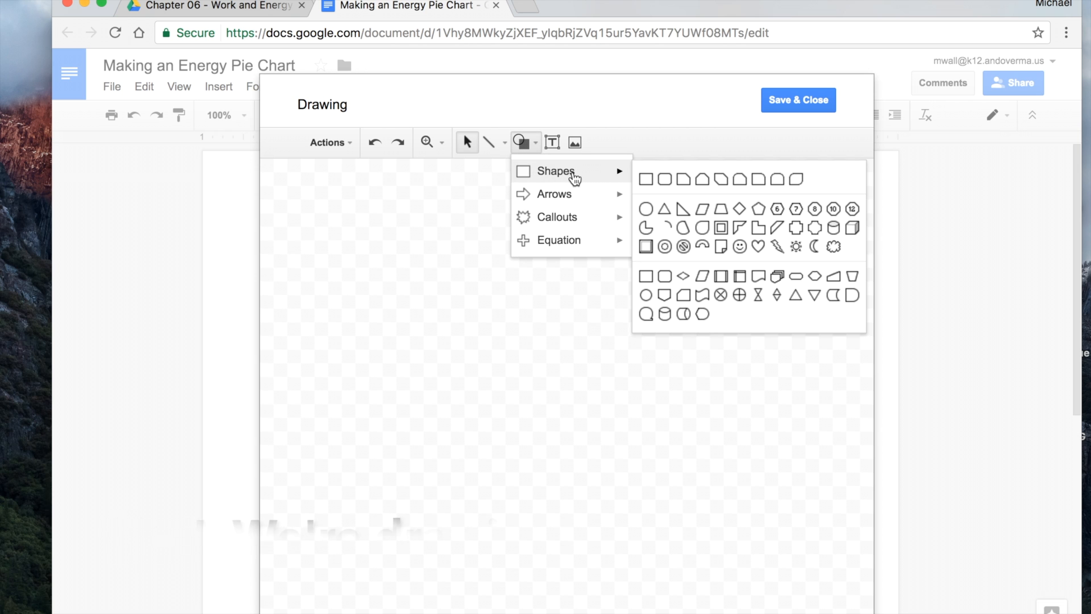
click(645, 209)
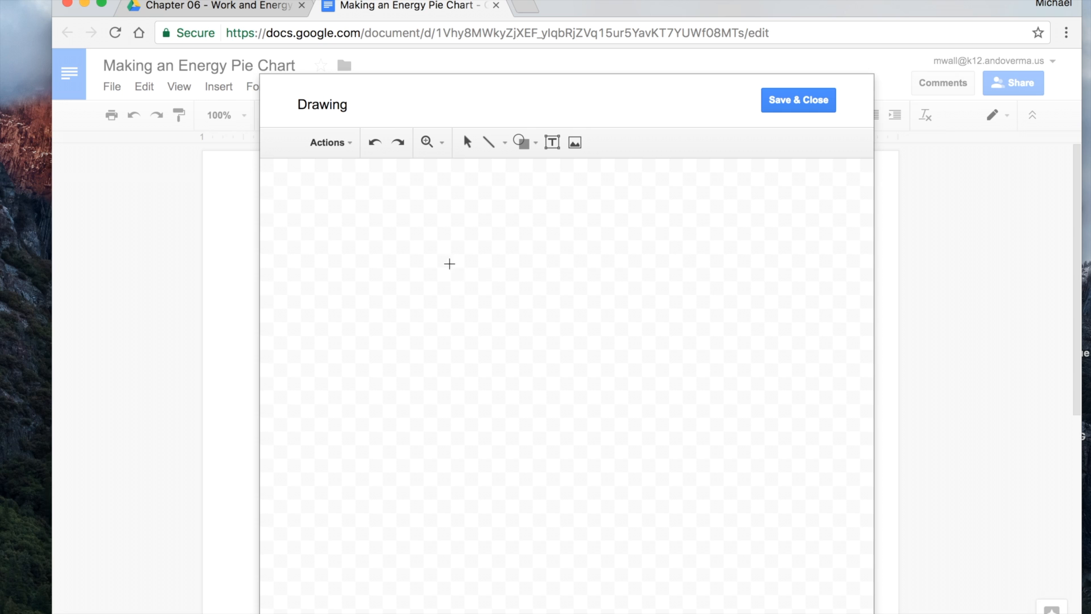
mouse_move(429, 244)
mouse_down()
mouse_move(475, 312)
mouse_move(592, 370)
mouse_move(625, 424)
mouse_up()
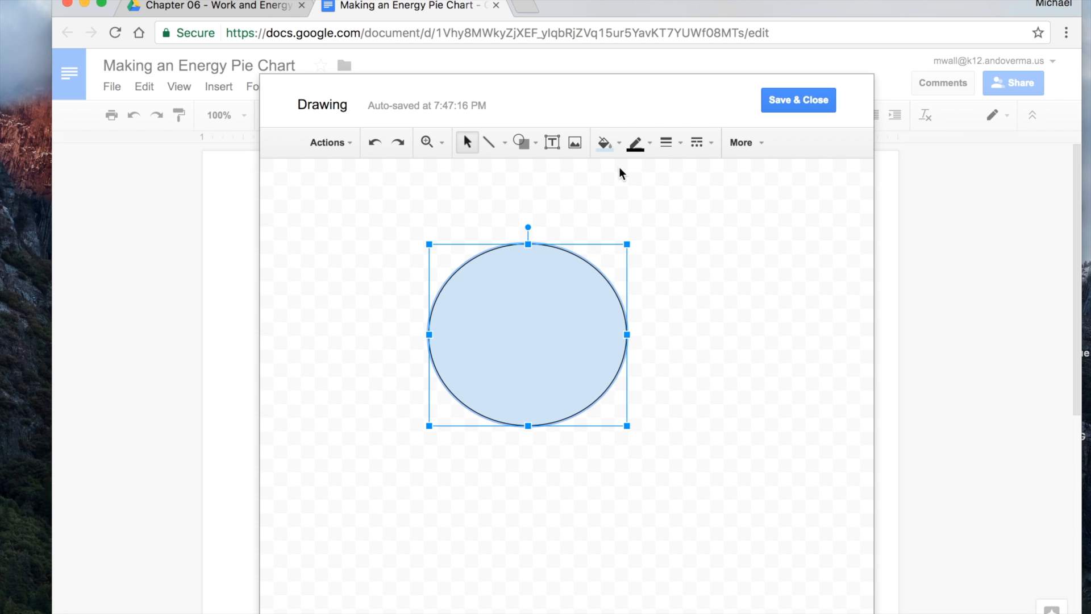
Step: Change the circle's fill to solid white and deselect it
click(607, 148)
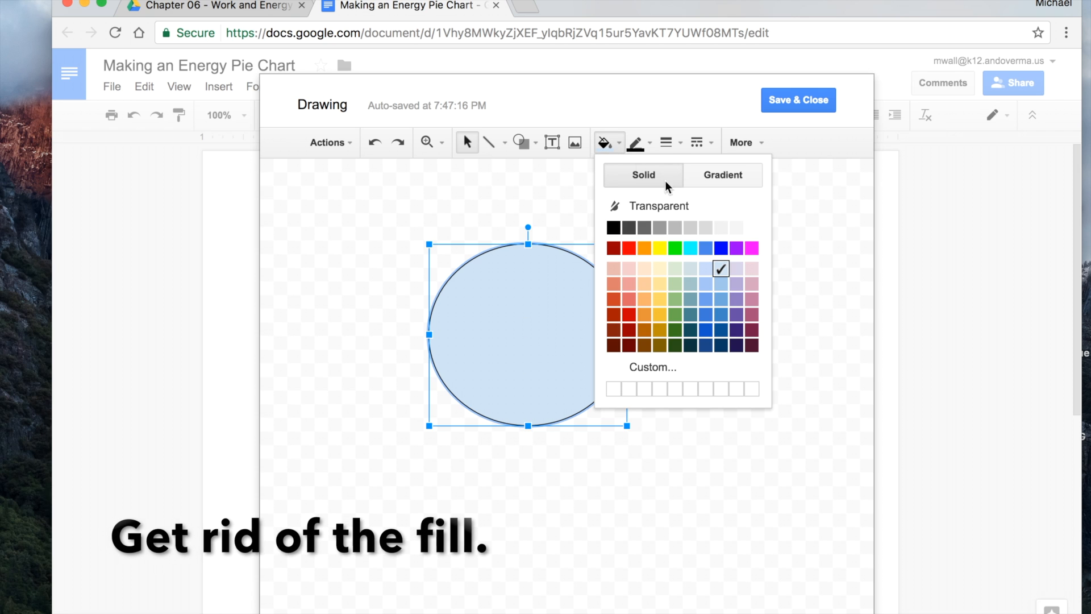
click(751, 228)
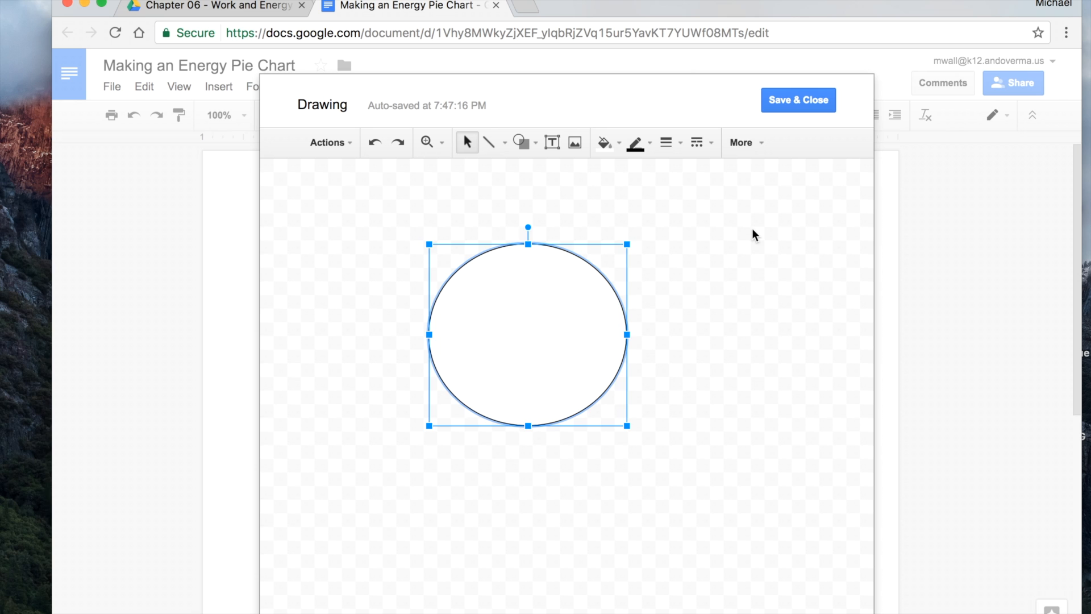
click(719, 340)
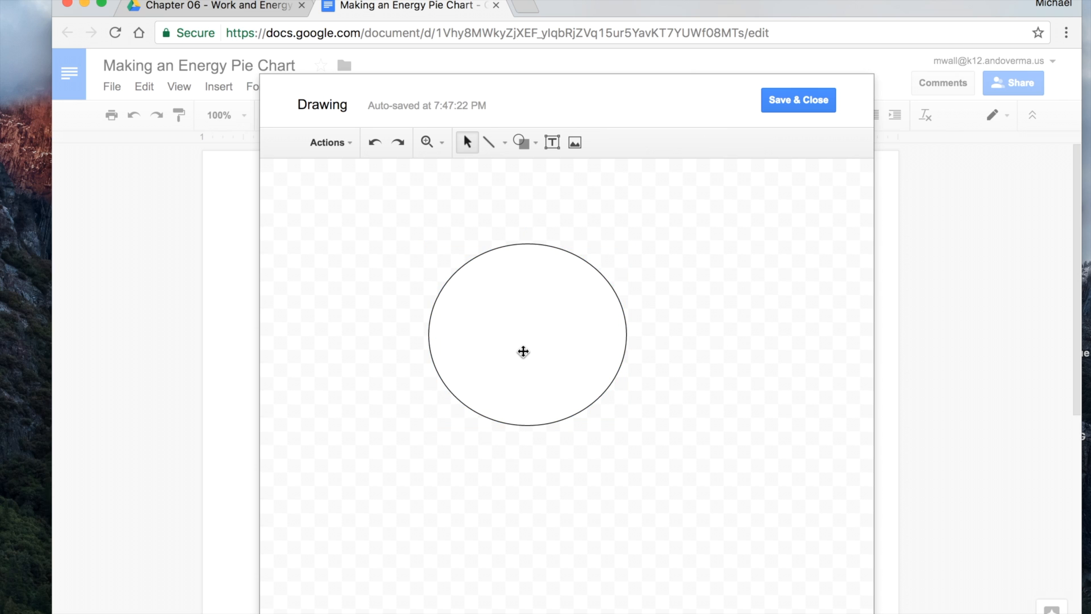
Step: Add a text box reading "PEg" in the middle of the circle and set its font size to 24
click(552, 146)
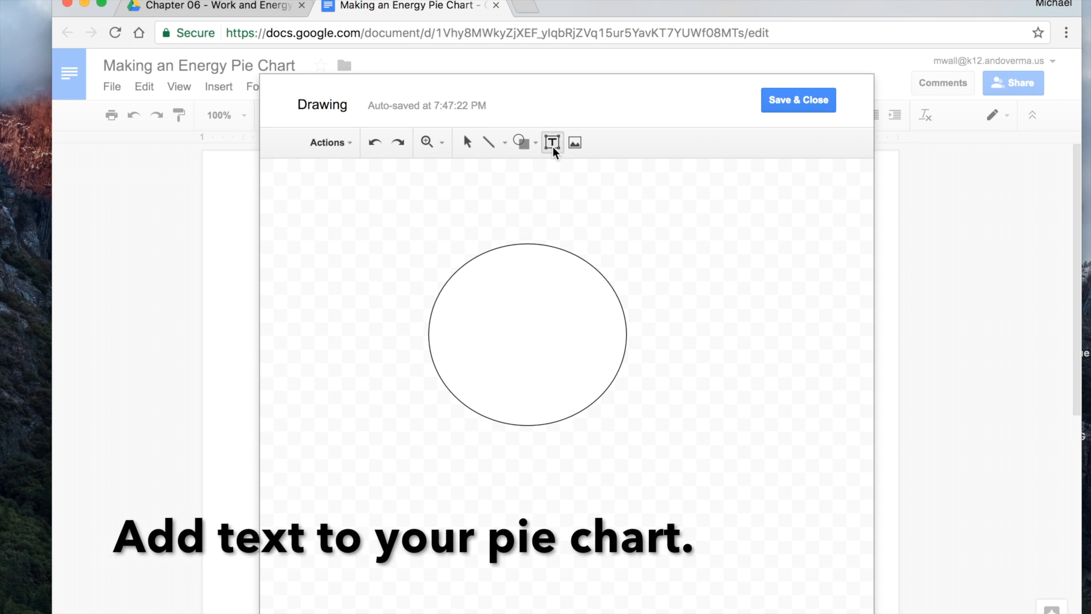
drag(494, 314, 560, 366)
text(PEg)
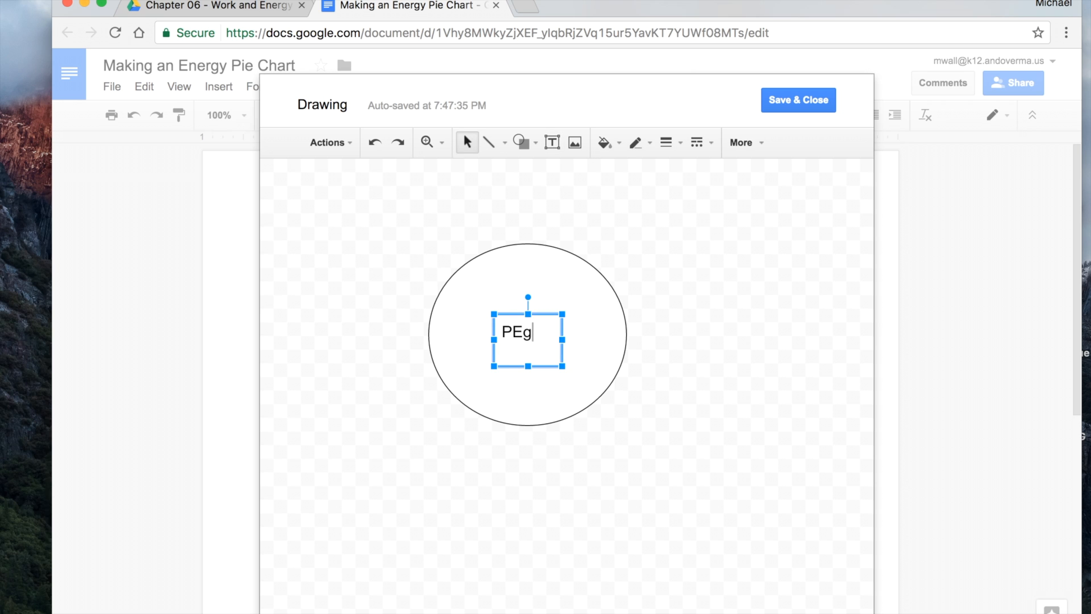
key(super+a)
click(751, 145)
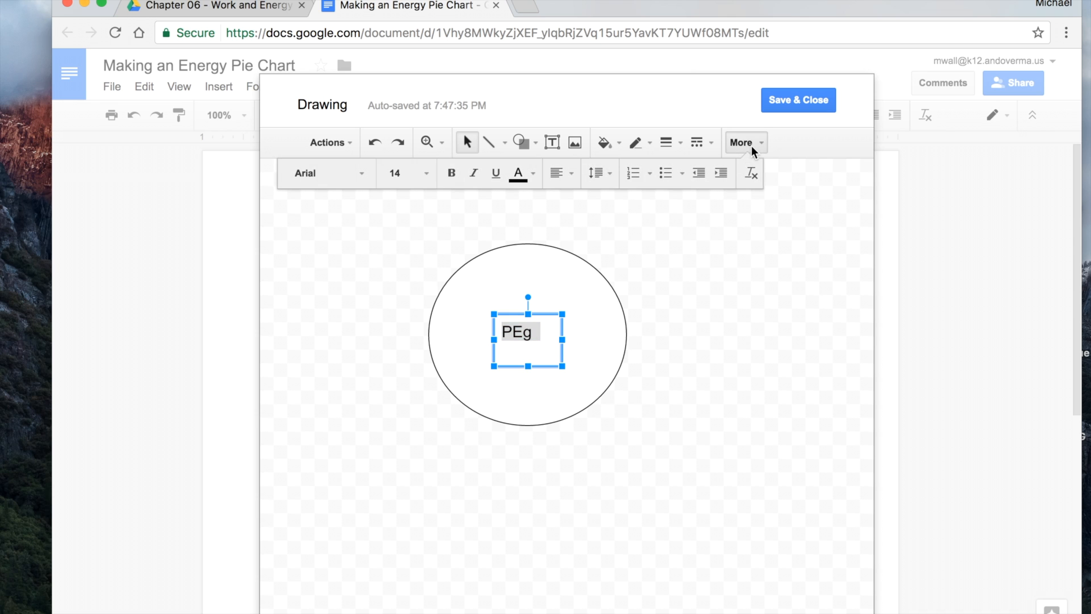
click(425, 174)
click(402, 408)
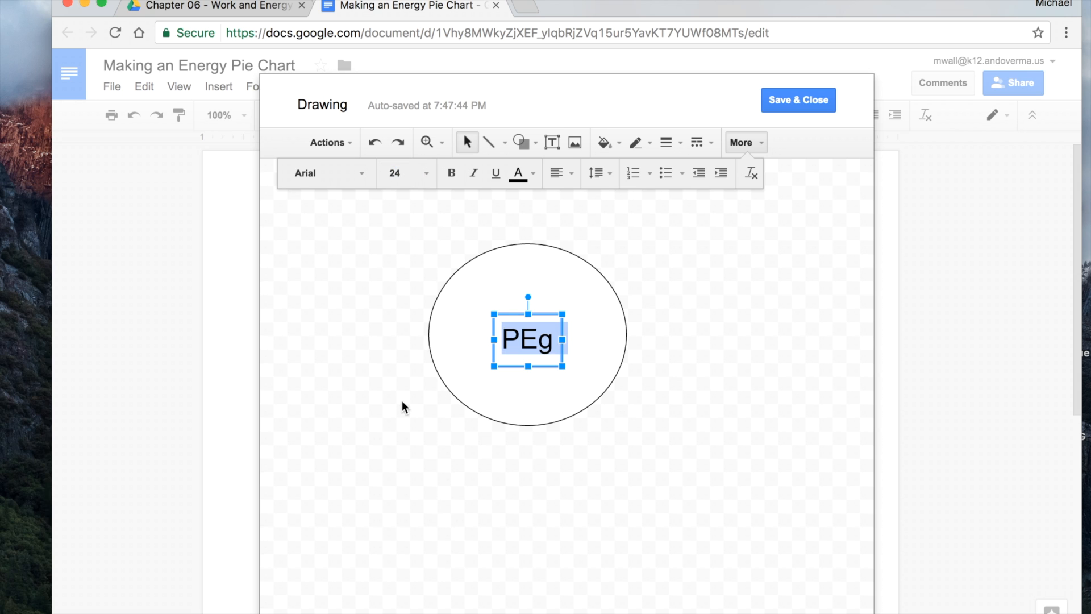
Step: Center-align the "PEg" label and nudge its text box slightly up to the circle's centre
click(564, 175)
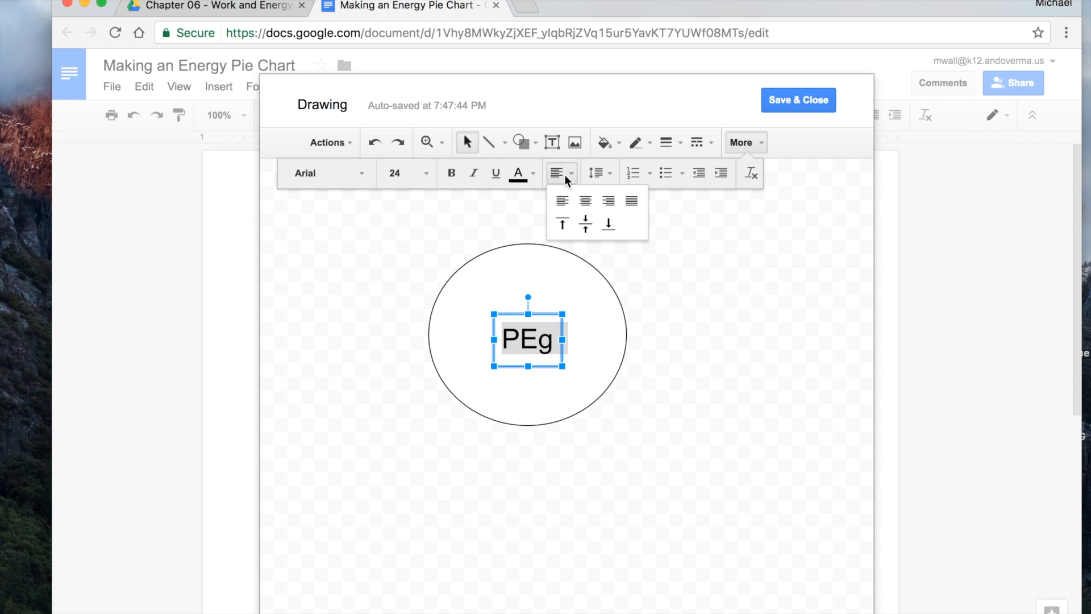
click(581, 202)
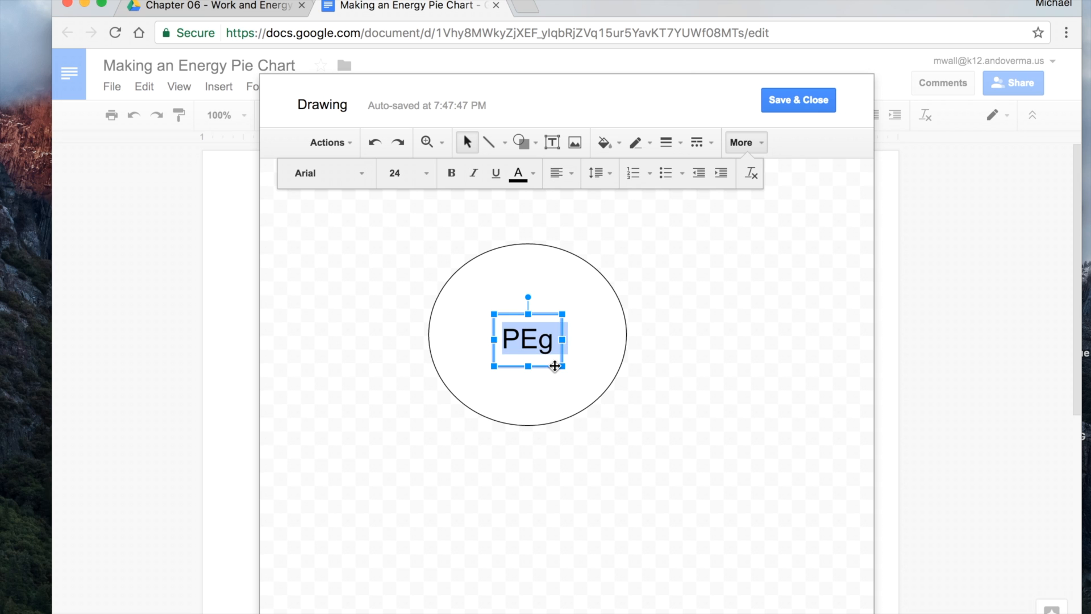
mouse_move(551, 366)
mouse_down()
mouse_move(553, 350)
mouse_move(549, 360)
mouse_up()
click(697, 341)
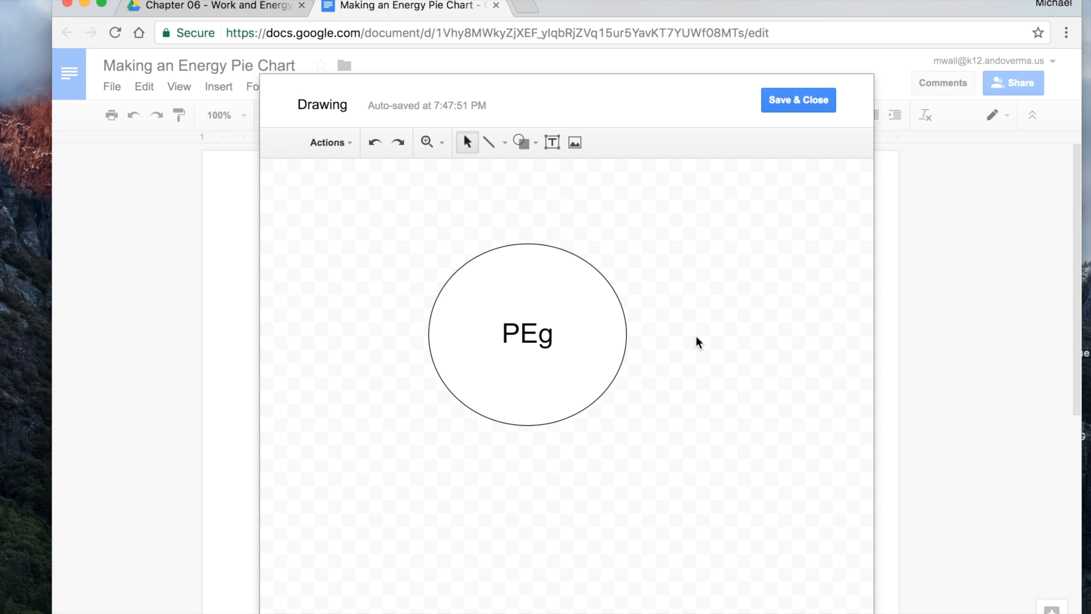
Step: Save the drawing into the document and shrink it proportionally to about 1 inch wide
click(798, 101)
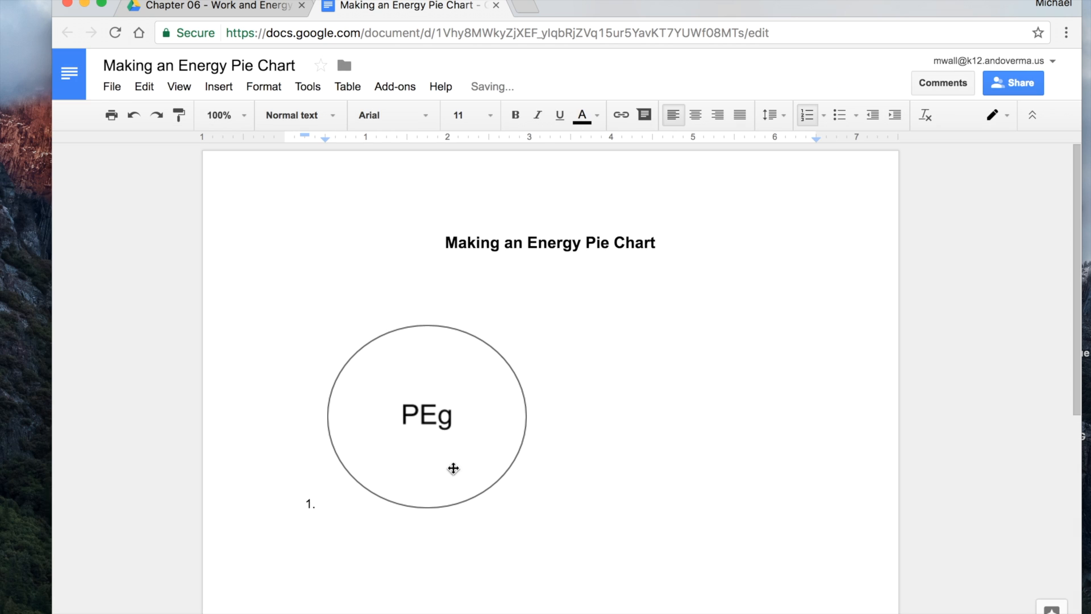
click(433, 423)
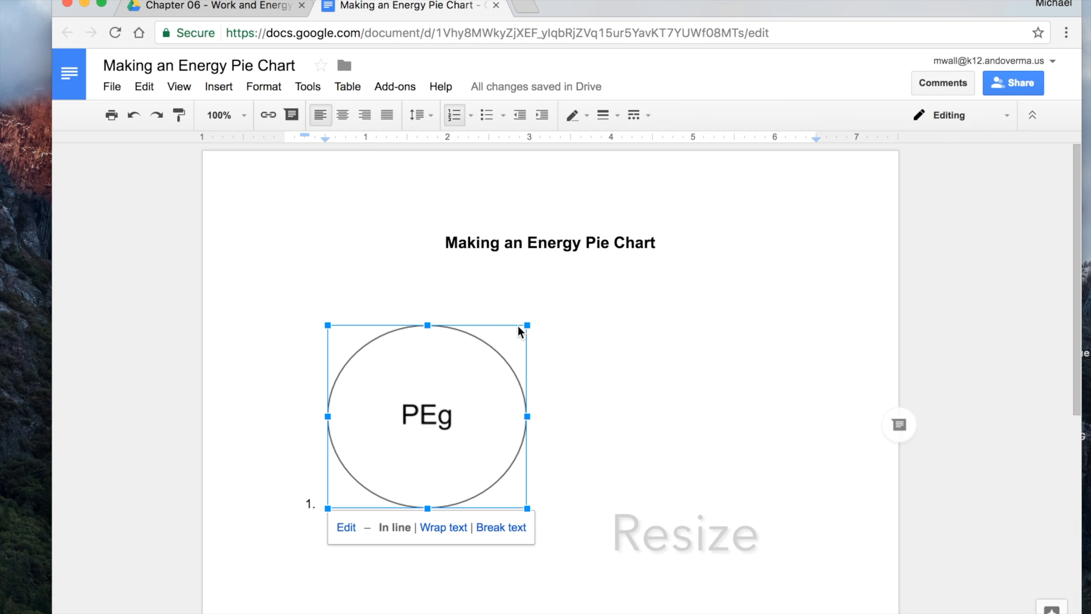
drag(527, 325, 394, 433)
click(550, 374)
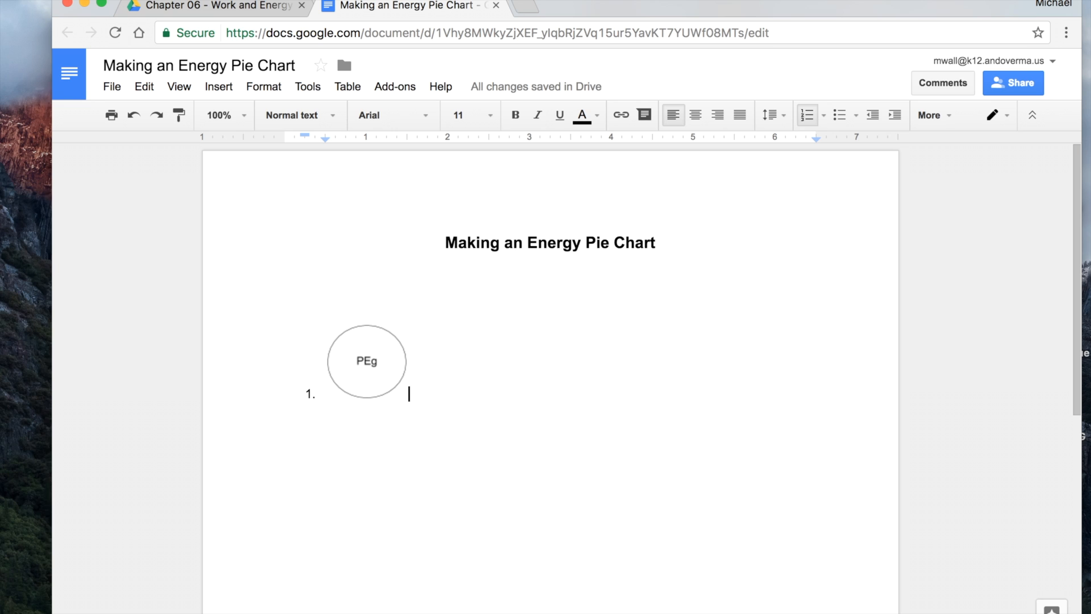
Step: Add a line reading "2." below the first pie chart and indent it by one tab
key(Return)
key(Return)
text(2.)
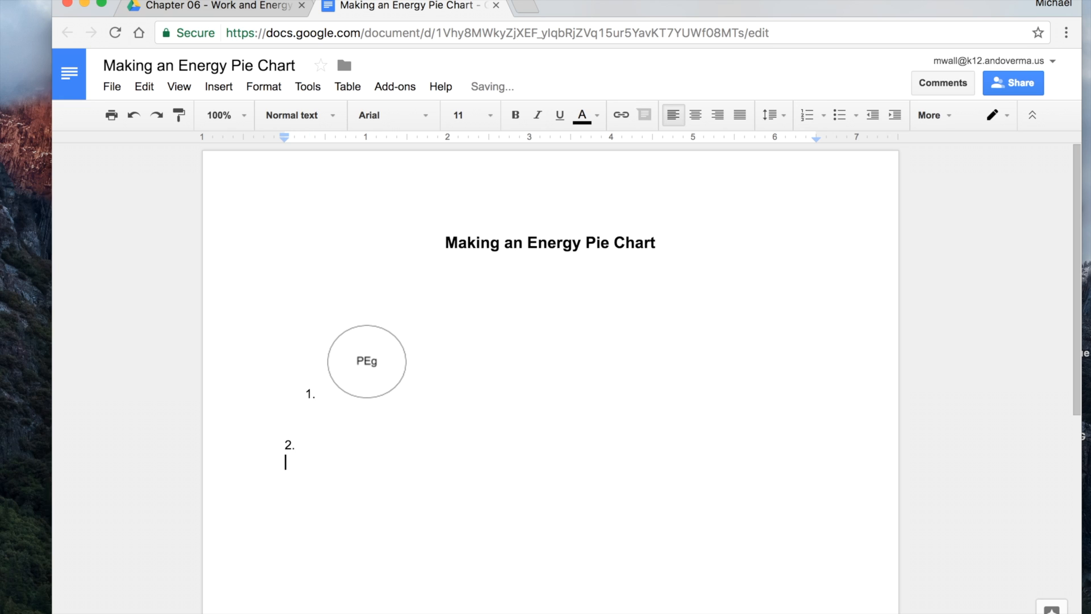
click(288, 445)
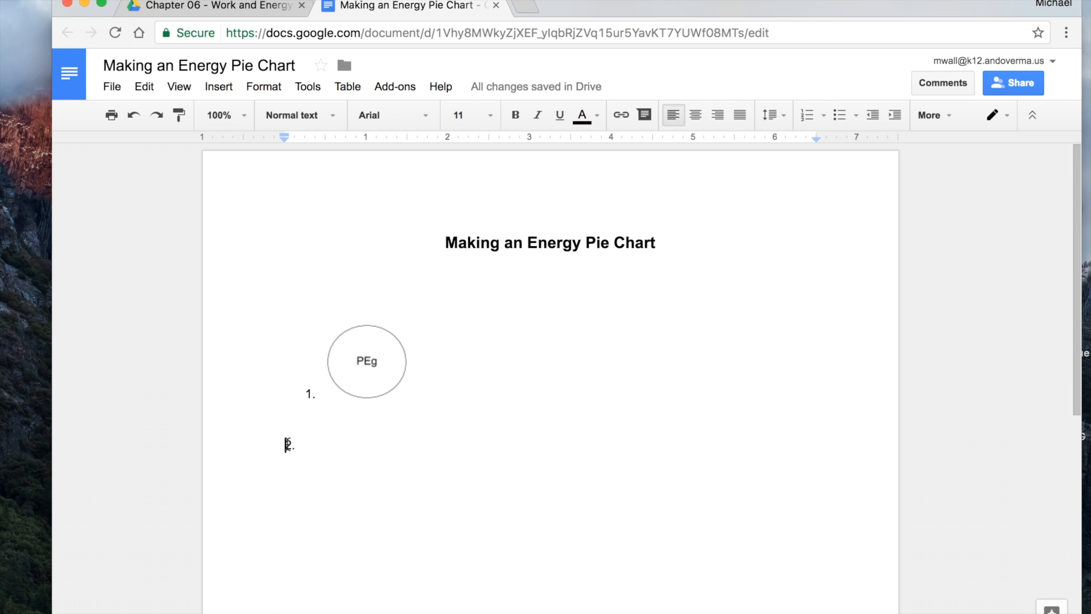
key(Tab)
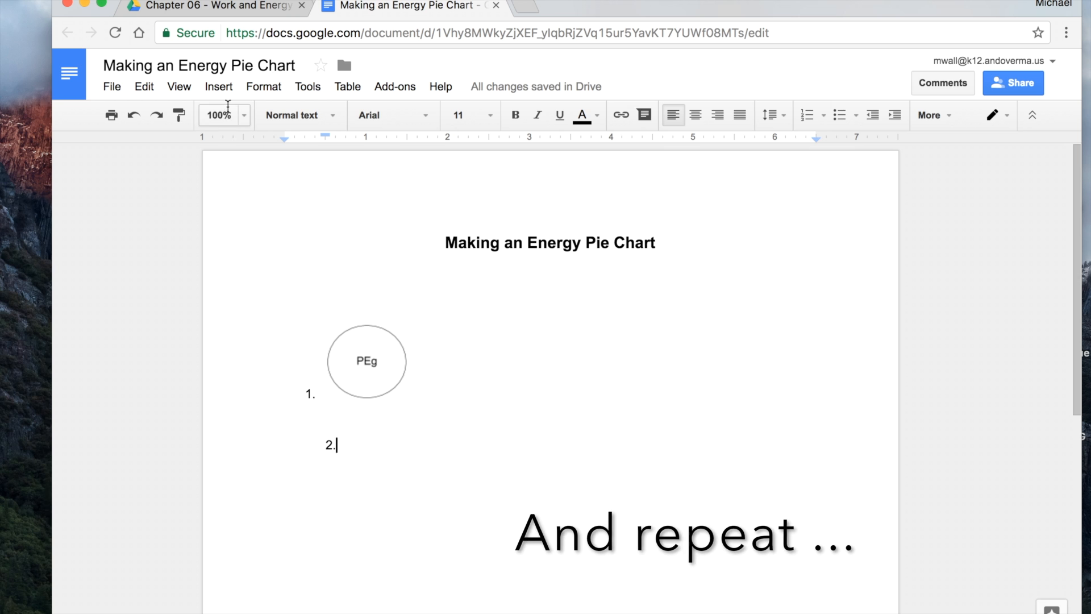
Step: Insert a second drawing beside item 2 and draw a large circle on its canvas
click(226, 88)
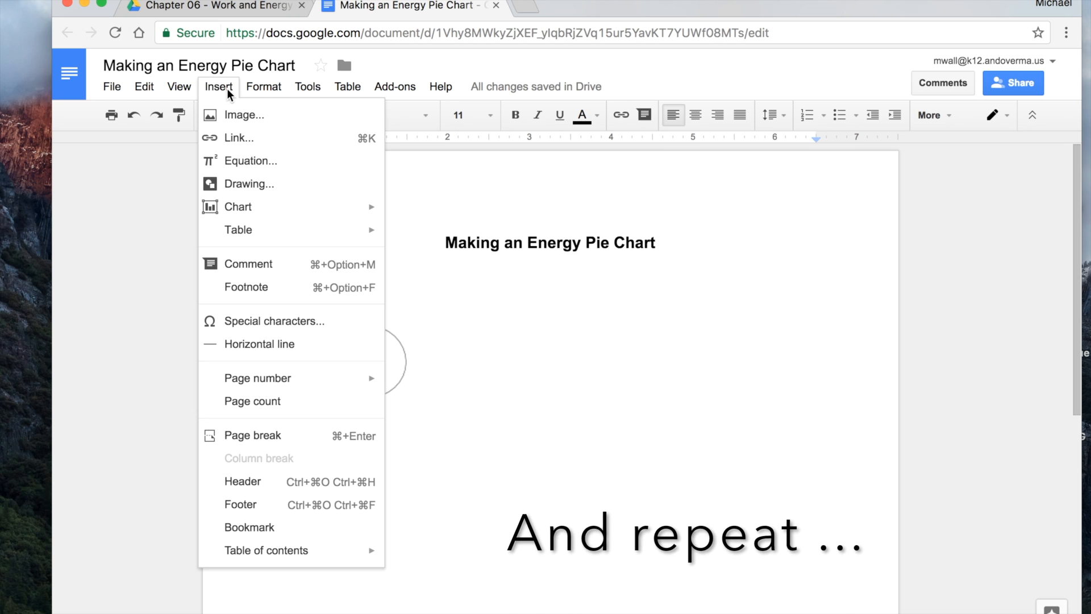
click(237, 181)
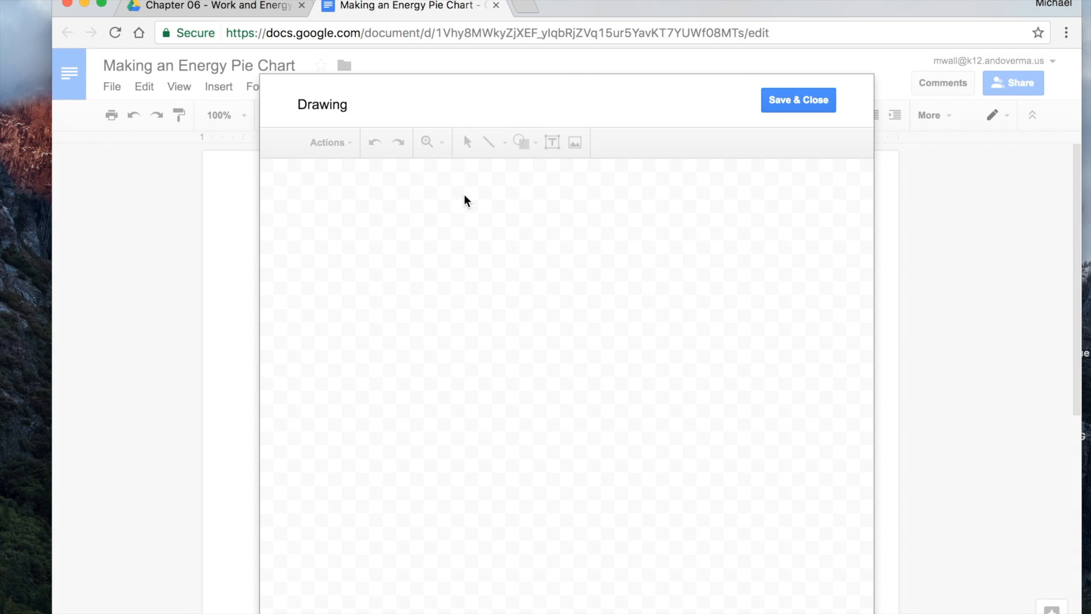
click(521, 142)
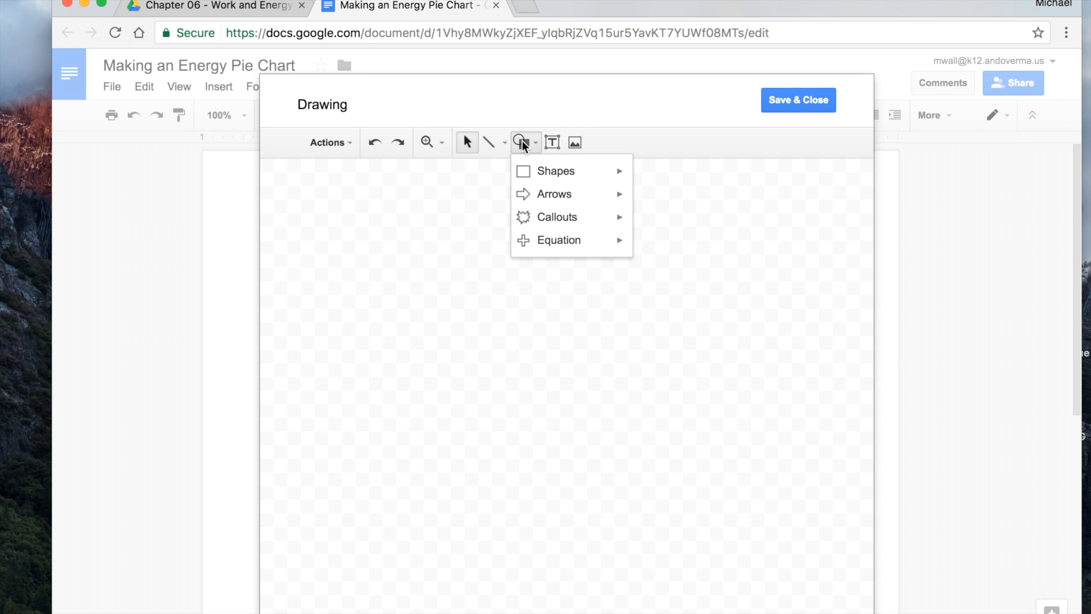
mouse_move(575, 177)
click(646, 209)
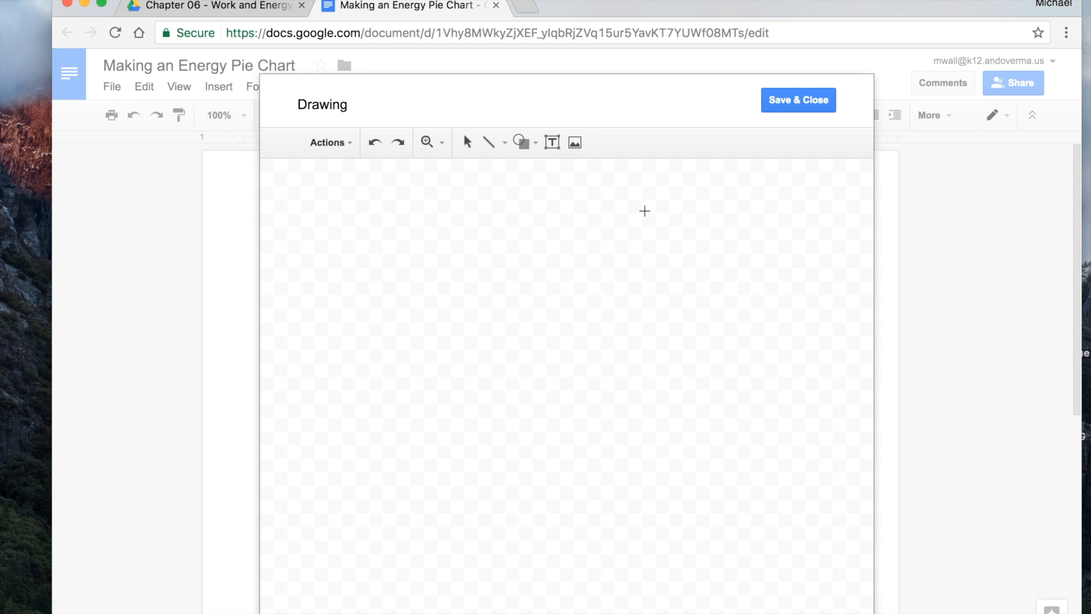
drag(436, 246, 636, 431)
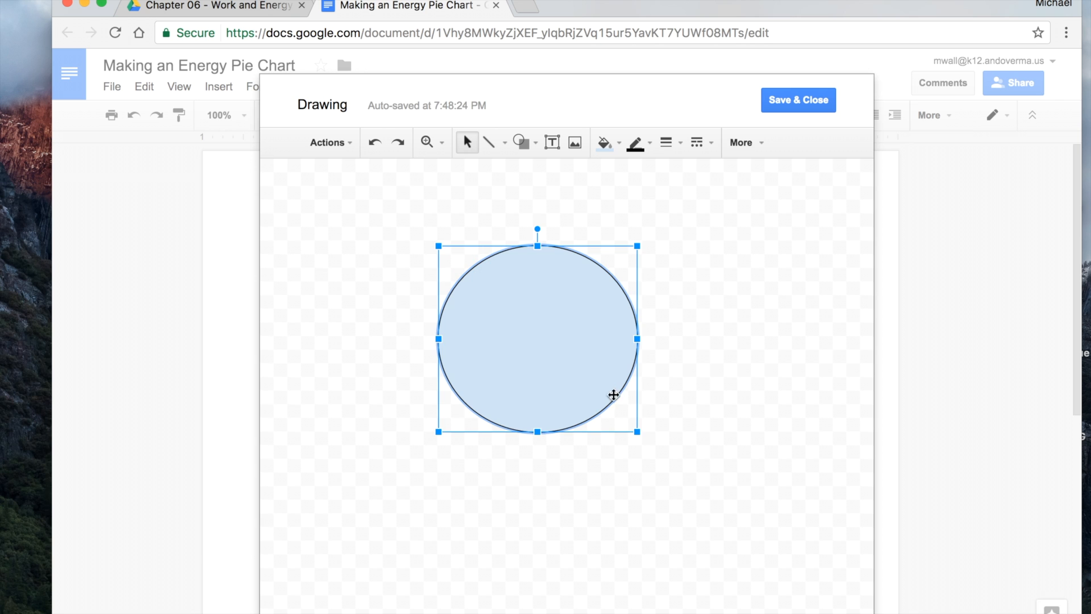
Step: Make the second drawing's circle solid white and deselect it
click(606, 145)
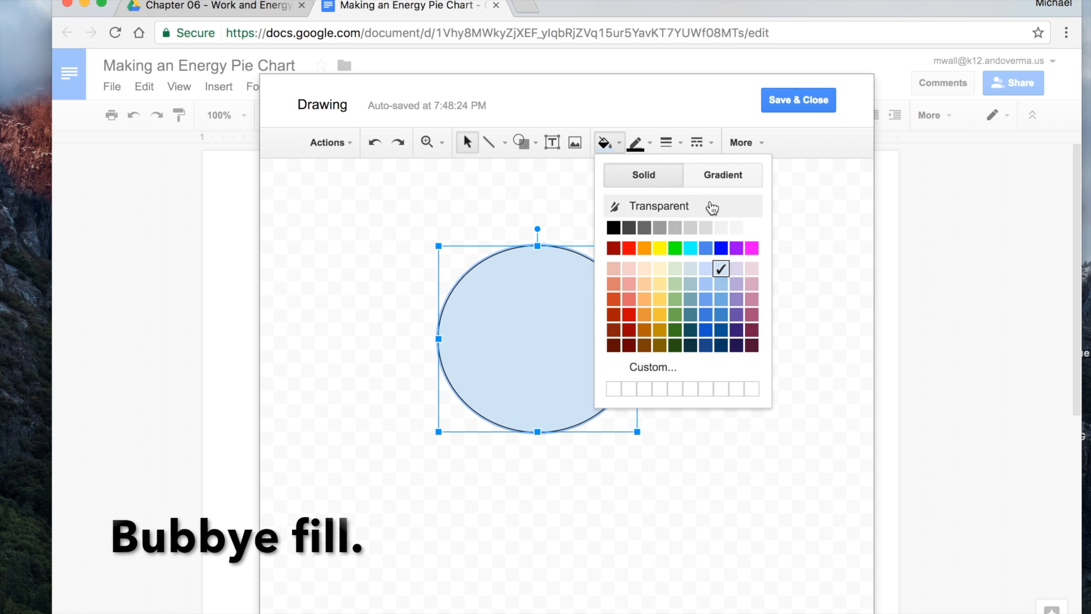
click(750, 227)
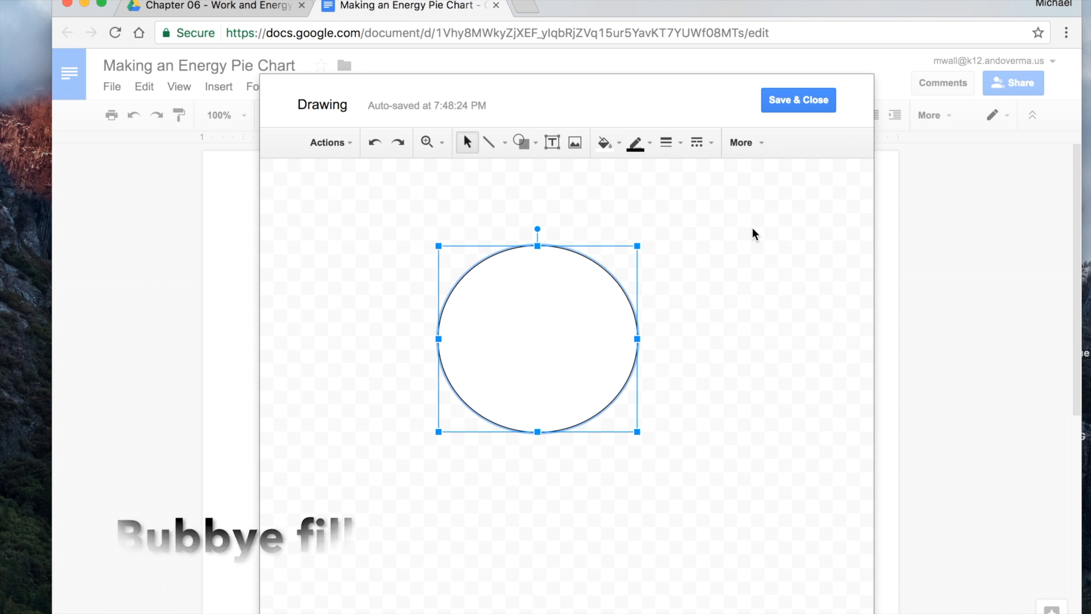
click(706, 304)
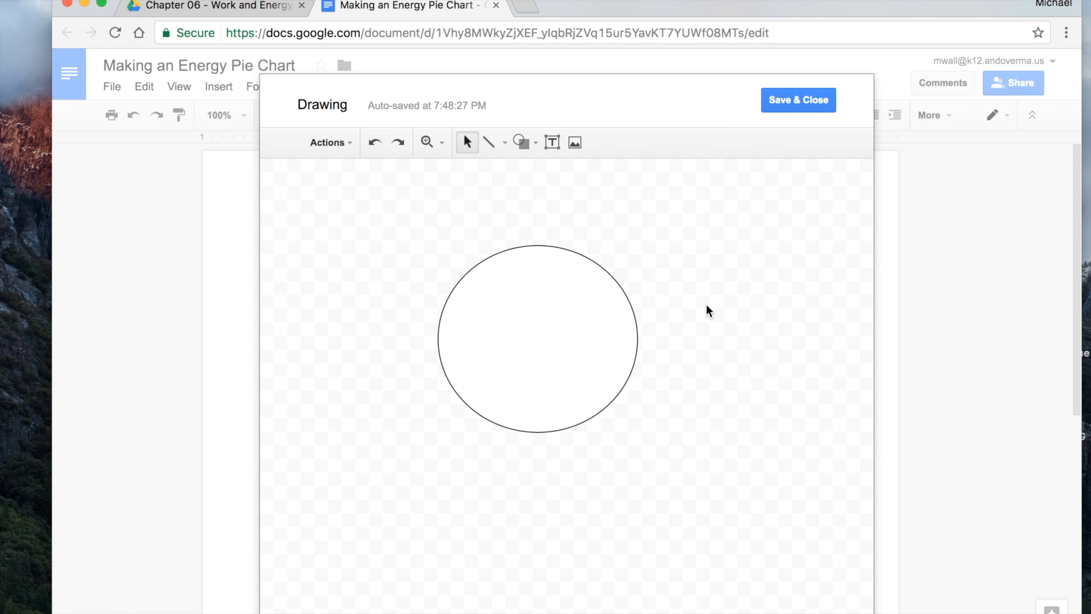
Step: Divide the circle into two halves with a vertical line through its centre, deleting any stray line beside it
click(503, 145)
click(513, 171)
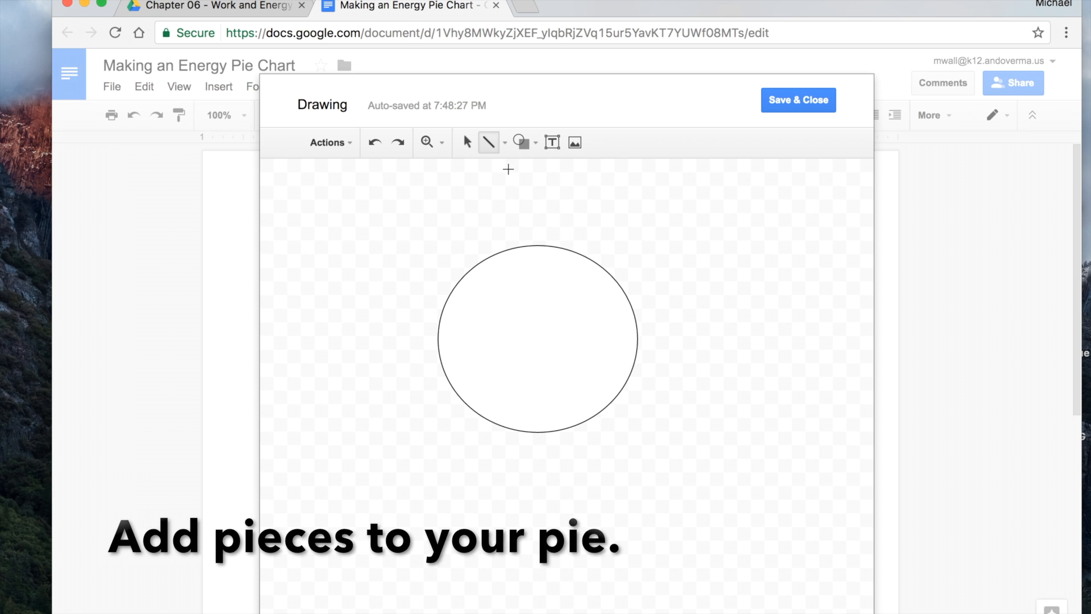
drag(537, 246, 538, 432)
click(725, 432)
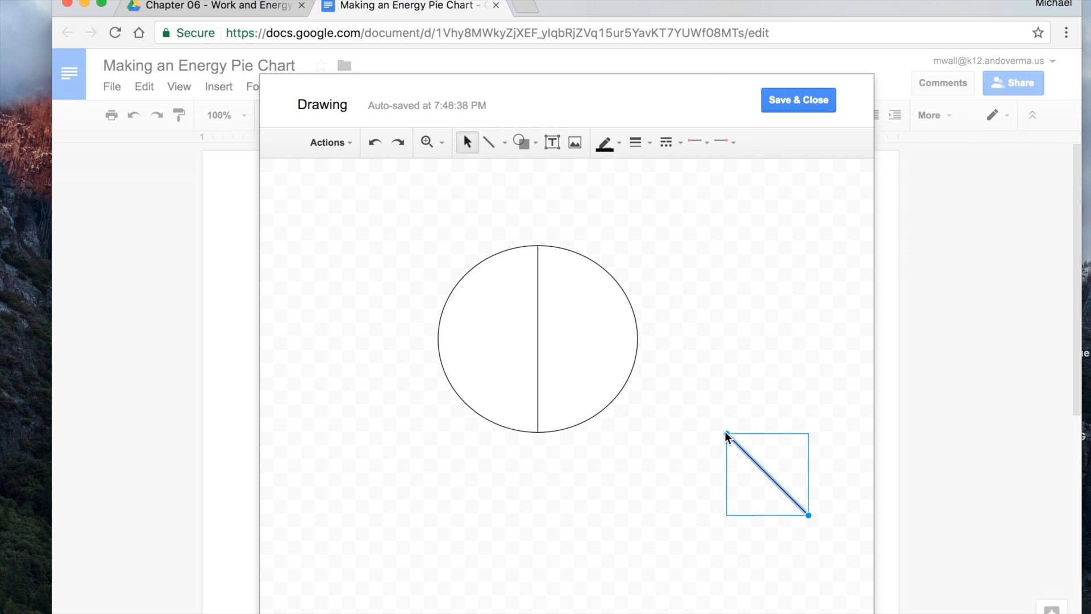
key(BackSpace)
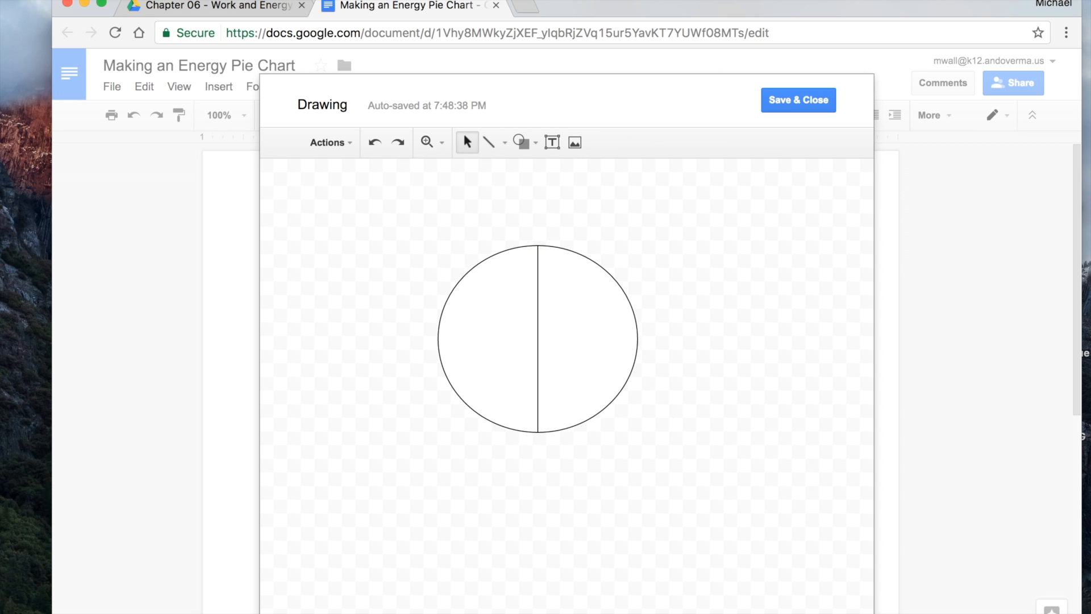
Step: Add a text box reading "PEg" in the circle's left half and set its font size to 24
click(553, 142)
drag(471, 320, 521, 364)
text(PEg)
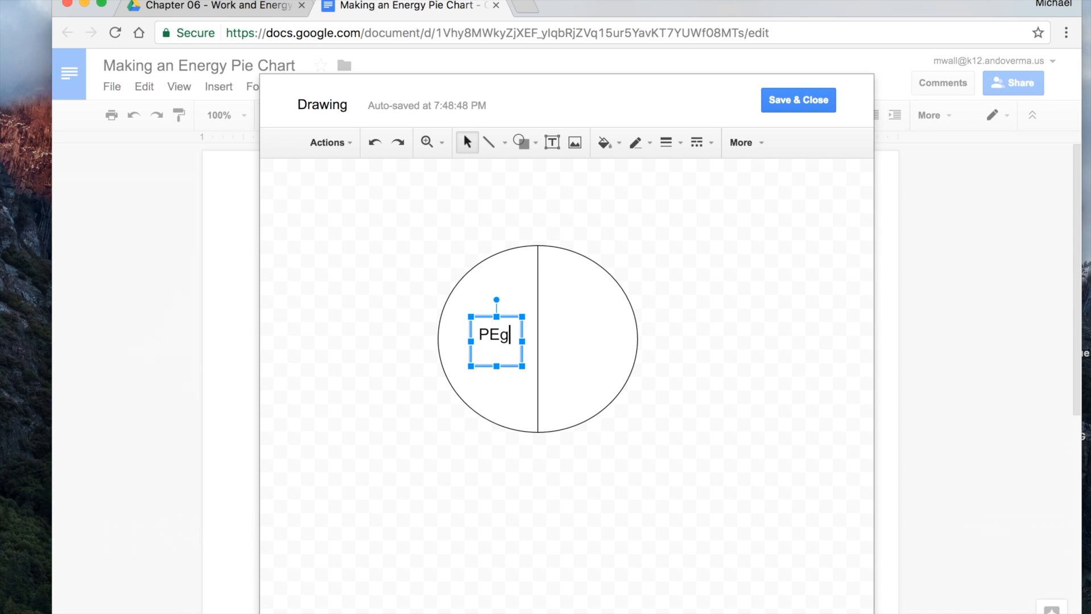
key(super+a)
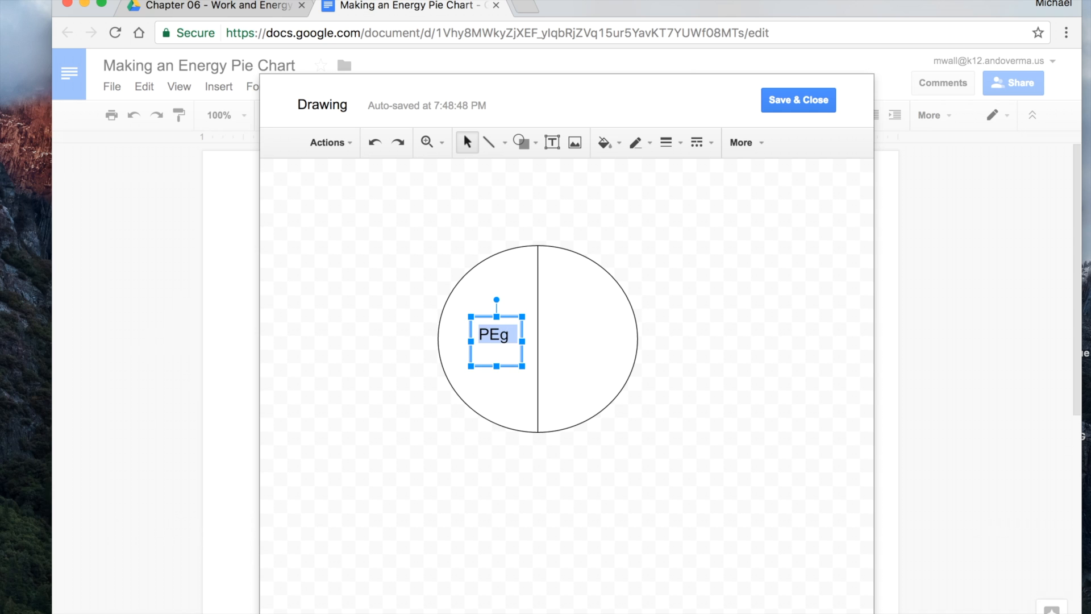
click(739, 147)
click(426, 178)
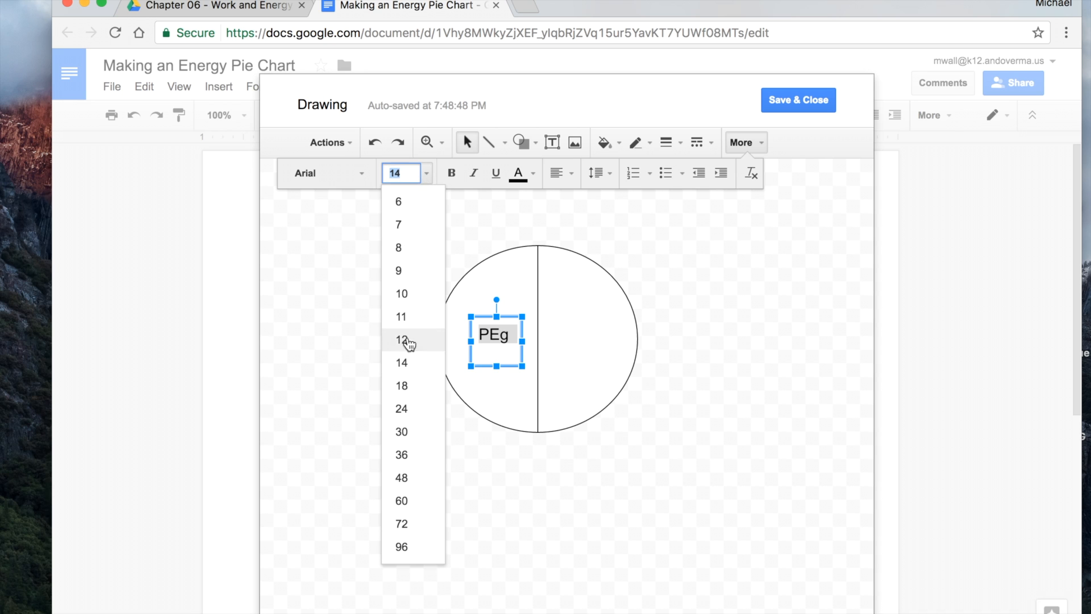
click(404, 407)
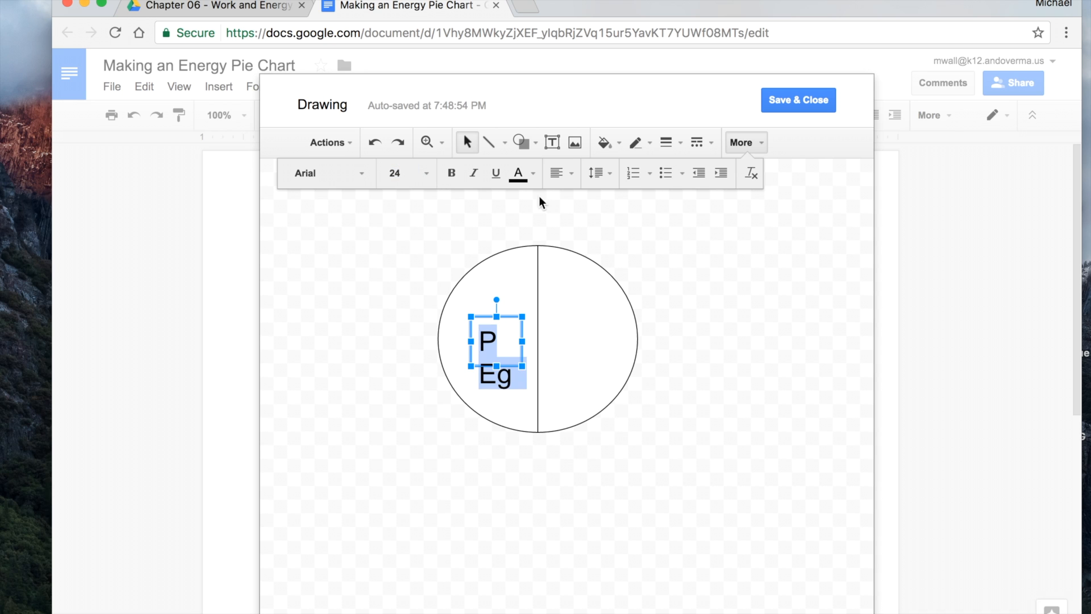
Step: Centre the "PEg" text and widen its text box so the label fits on one line
click(565, 173)
click(580, 203)
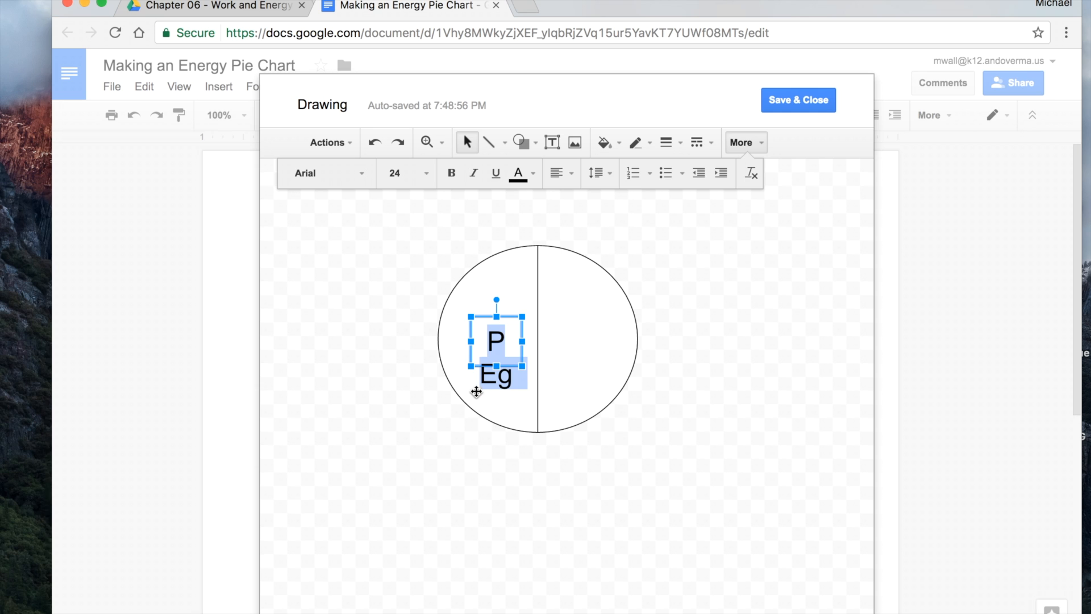
drag(471, 366, 454, 368)
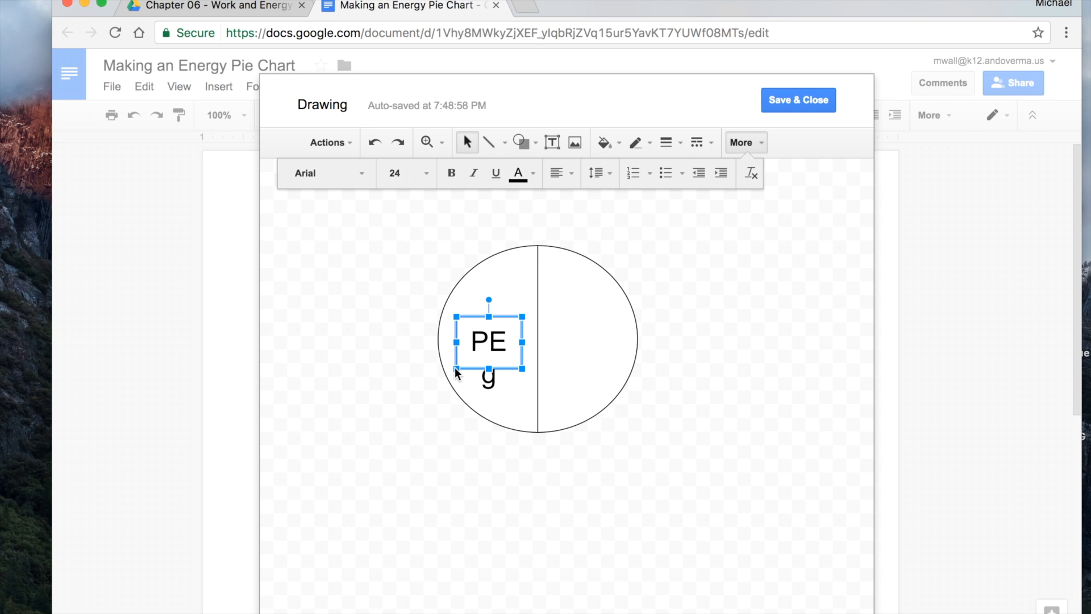
drag(522, 369, 536, 371)
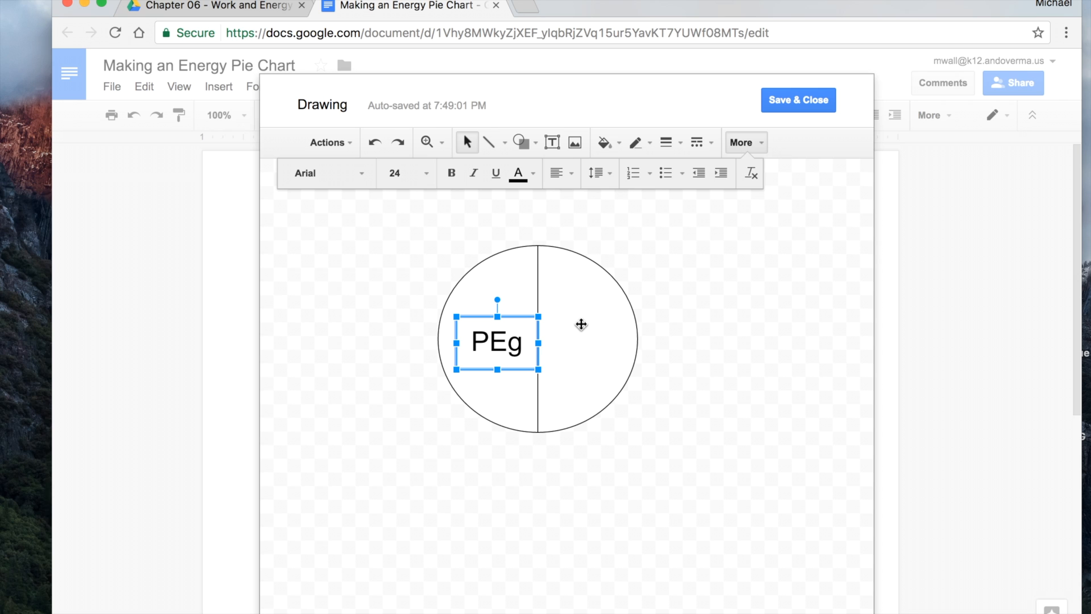
Step: Add a text box reading "KE" in the circle's right half, with font size 24 and centred text
click(552, 143)
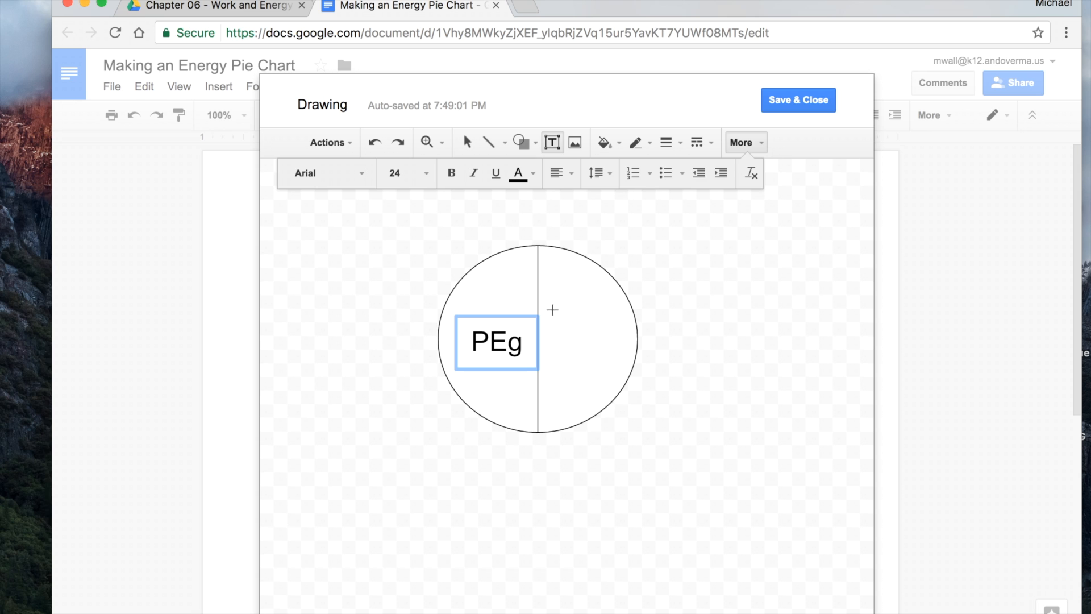
drag(549, 314, 612, 365)
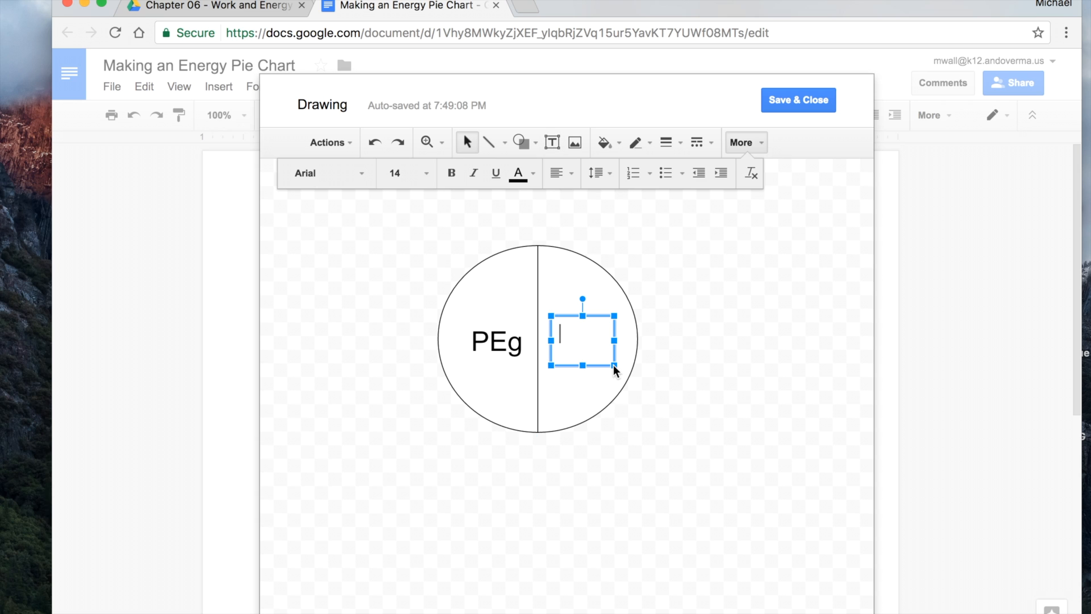
text(KE)
key(super+a)
click(426, 176)
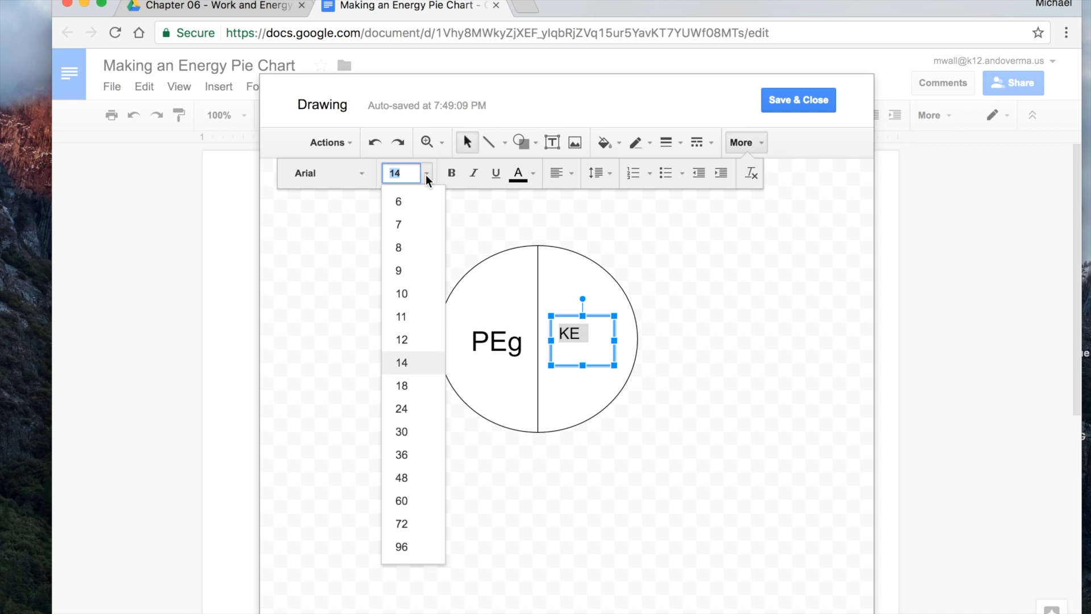
click(401, 408)
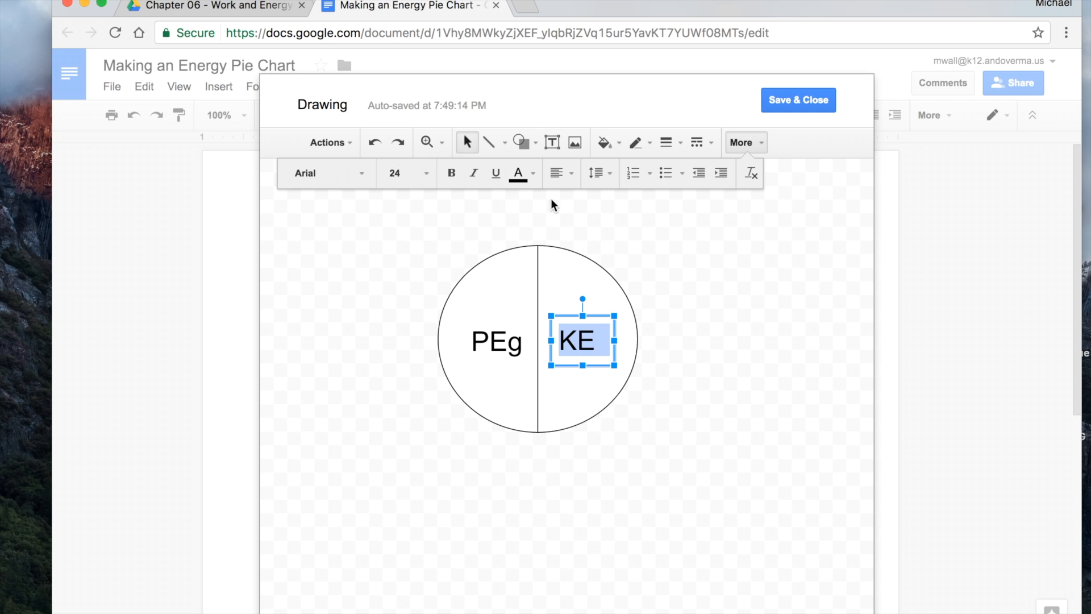
click(564, 175)
click(586, 201)
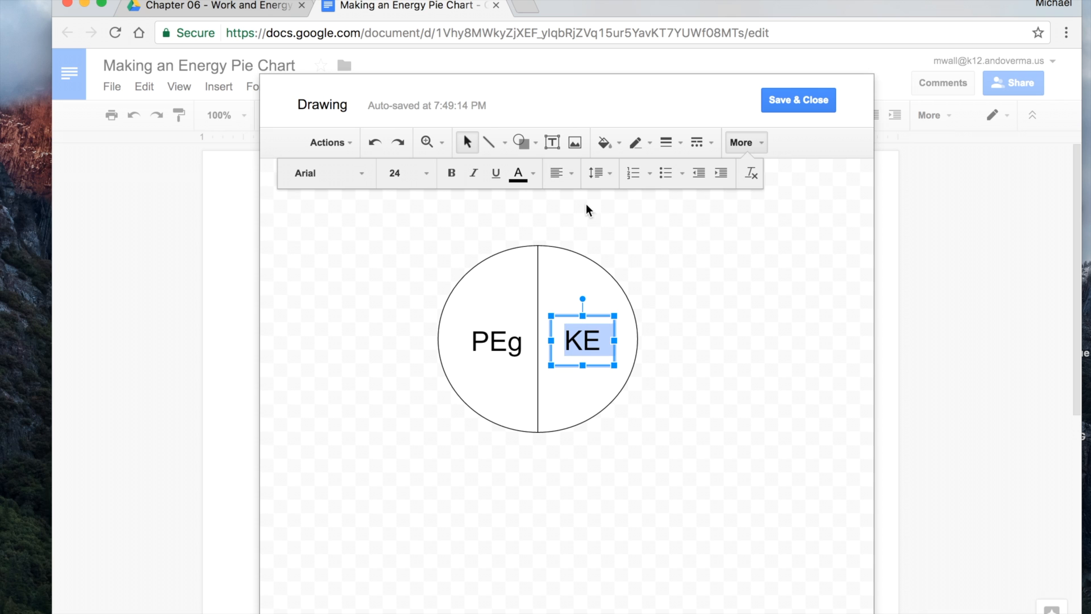
click(662, 367)
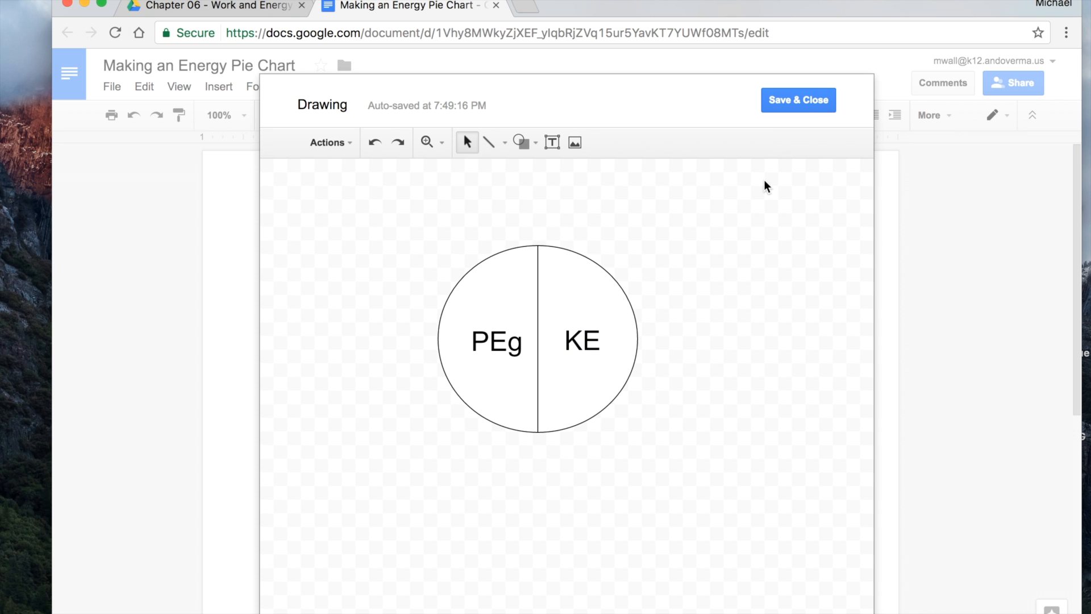
Step: Save the second drawing into the document and shrink it to about the size of the first pie chart
click(806, 104)
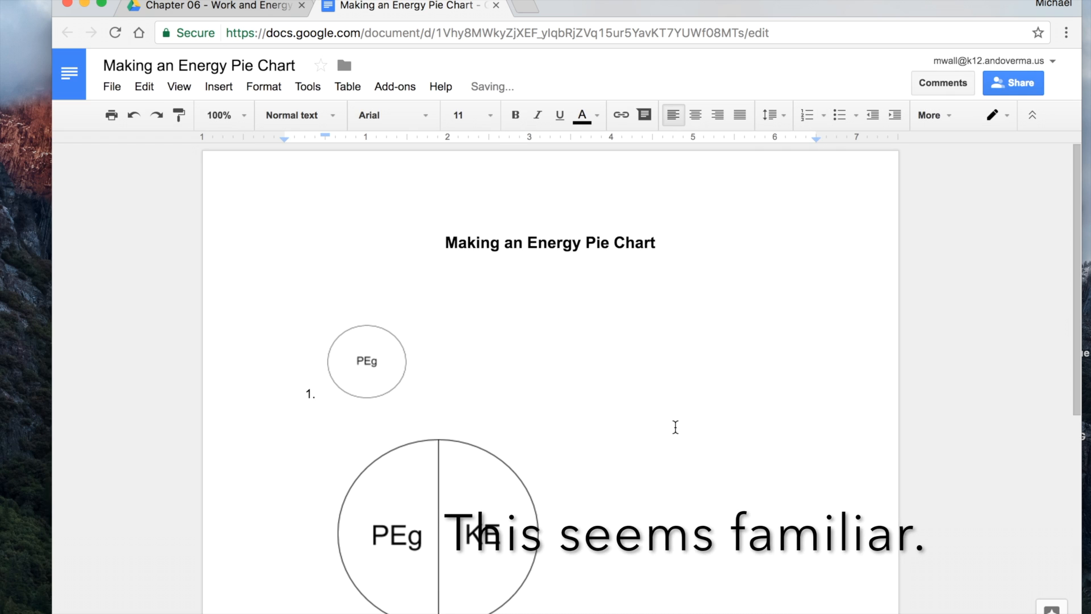
scroll(675, 428, down, 3)
click(489, 365)
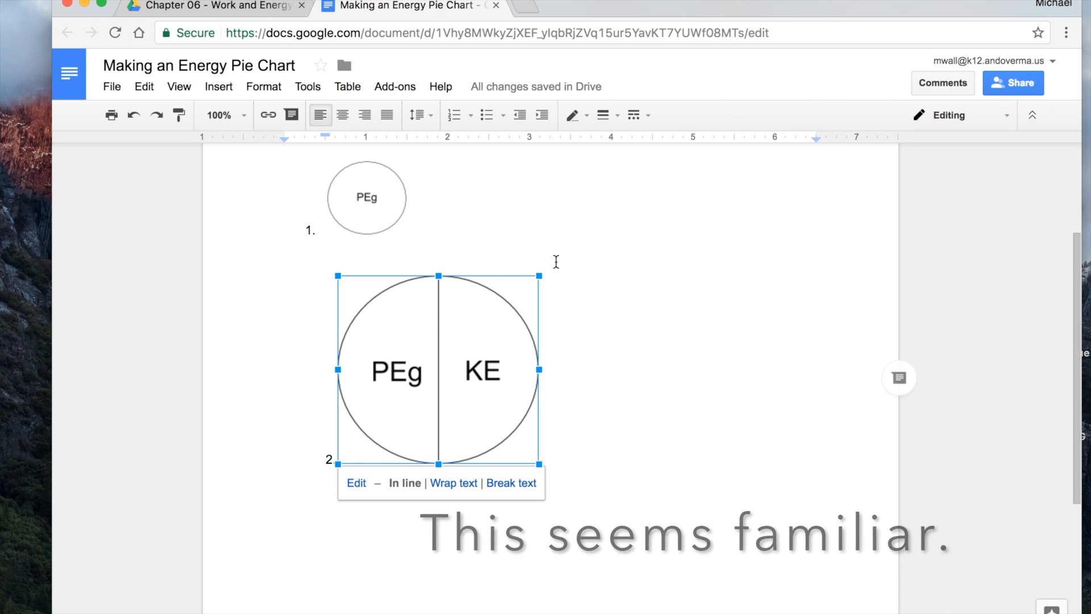
mouse_move(540, 275)
mouse_down()
mouse_move(446, 343)
mouse_move(442, 365)
mouse_up()
drag(444, 274, 419, 297)
click(589, 294)
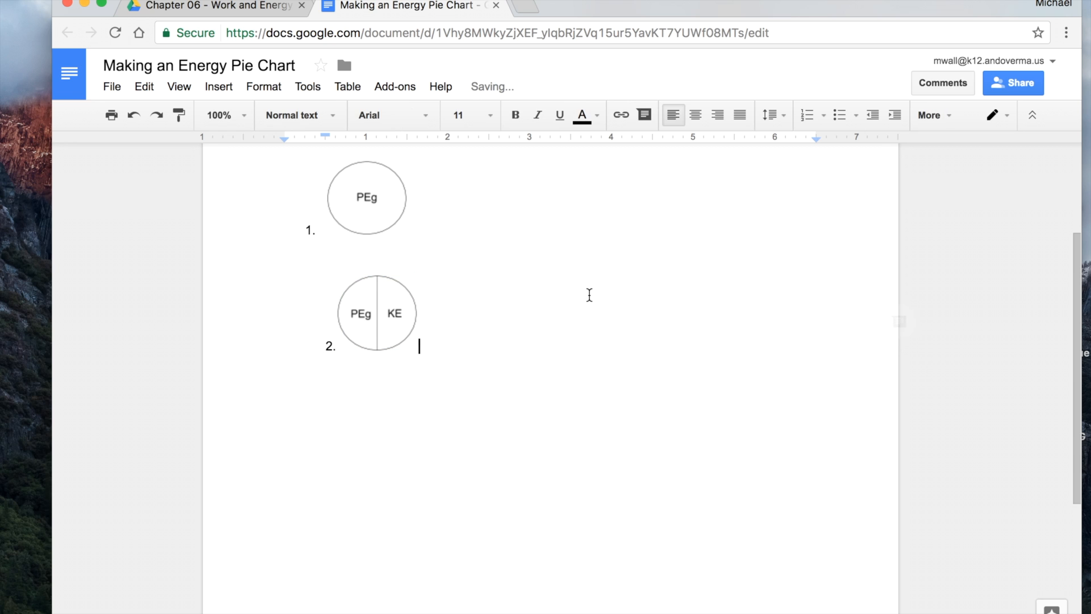
Step: Add a new line numbered "3." below the second pie chart
key(Return)
text(3)
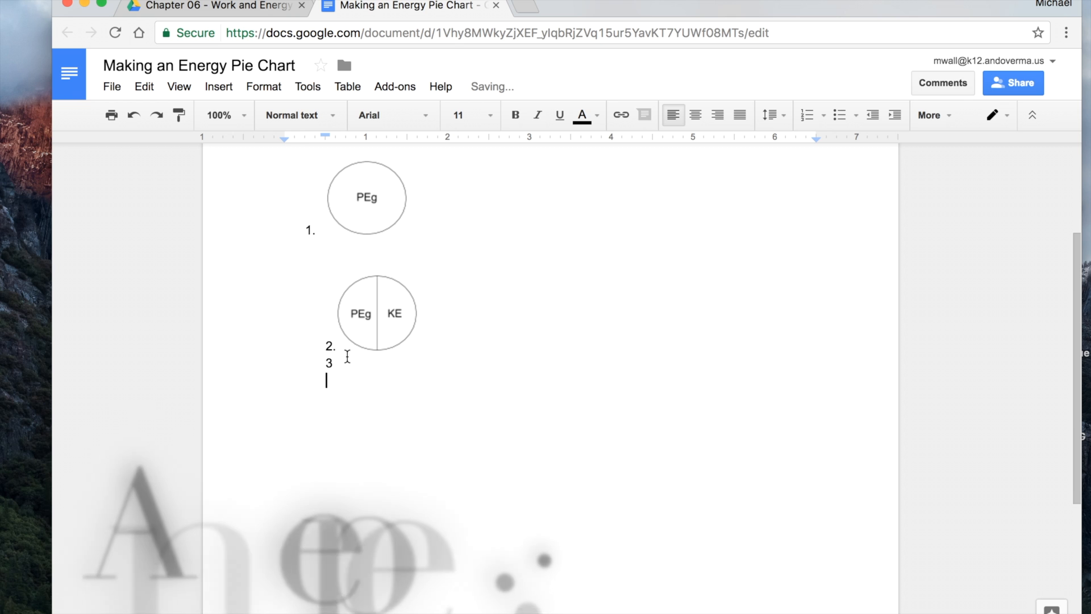
key(BackSpace)
text(.)
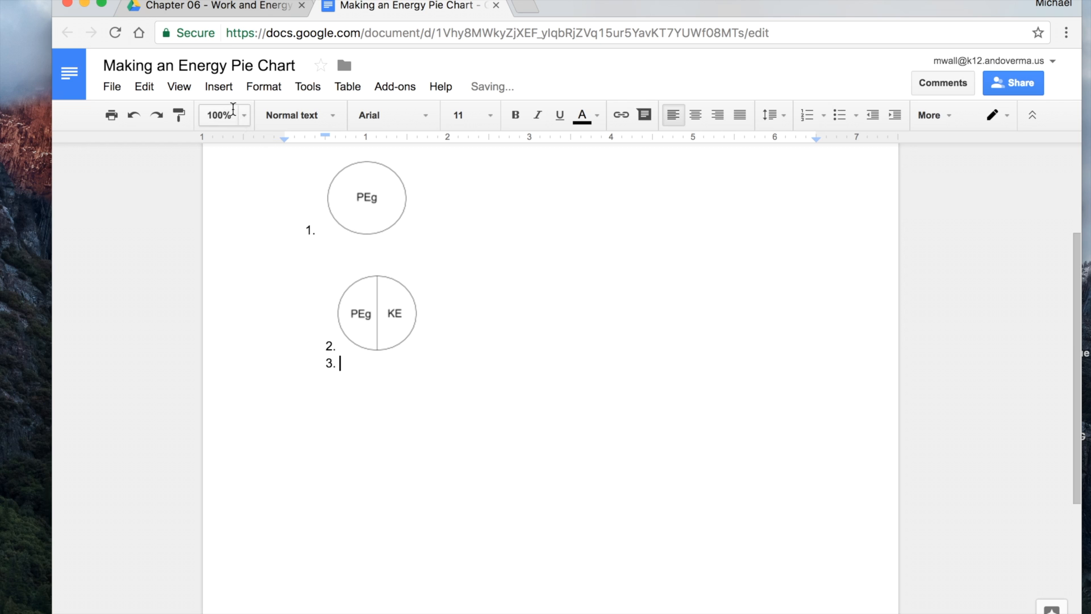
Step: Insert a third drawing beside item 3 and draw a large circle on its canvas
click(225, 87)
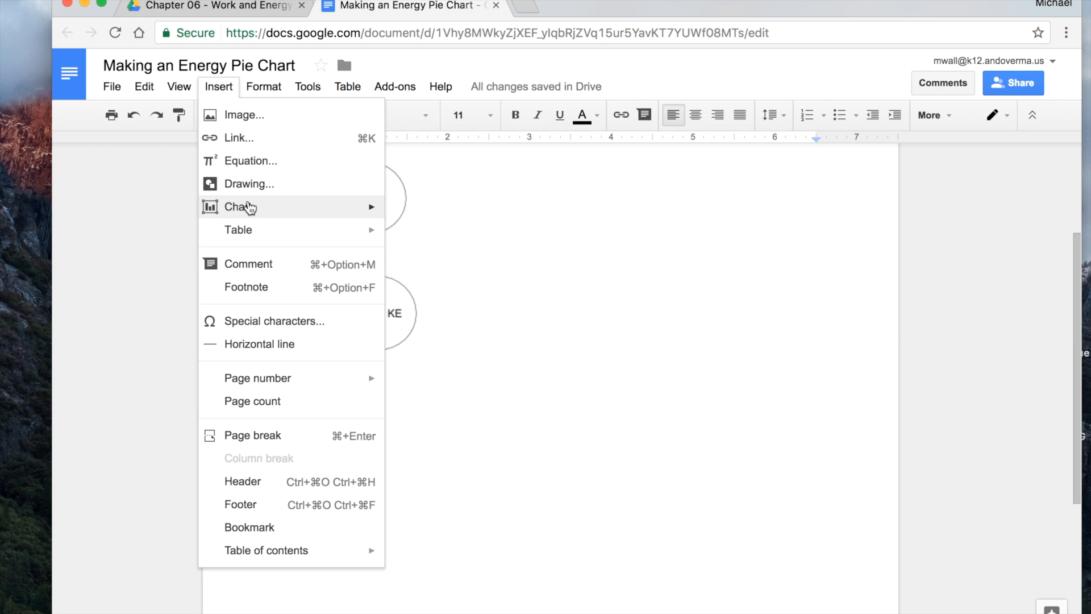
click(250, 183)
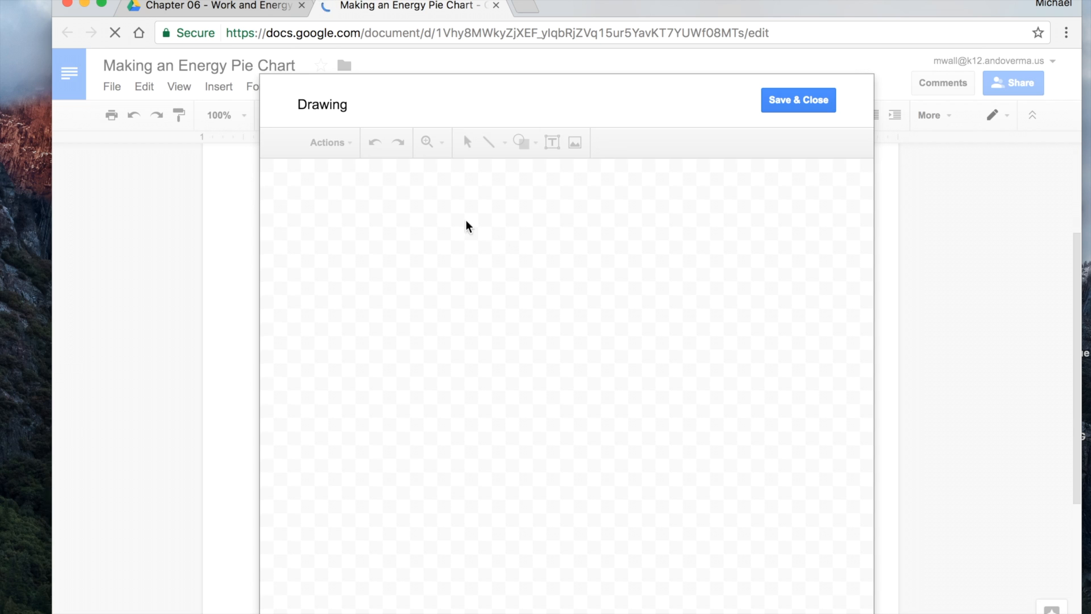
click(521, 142)
mouse_move(560, 170)
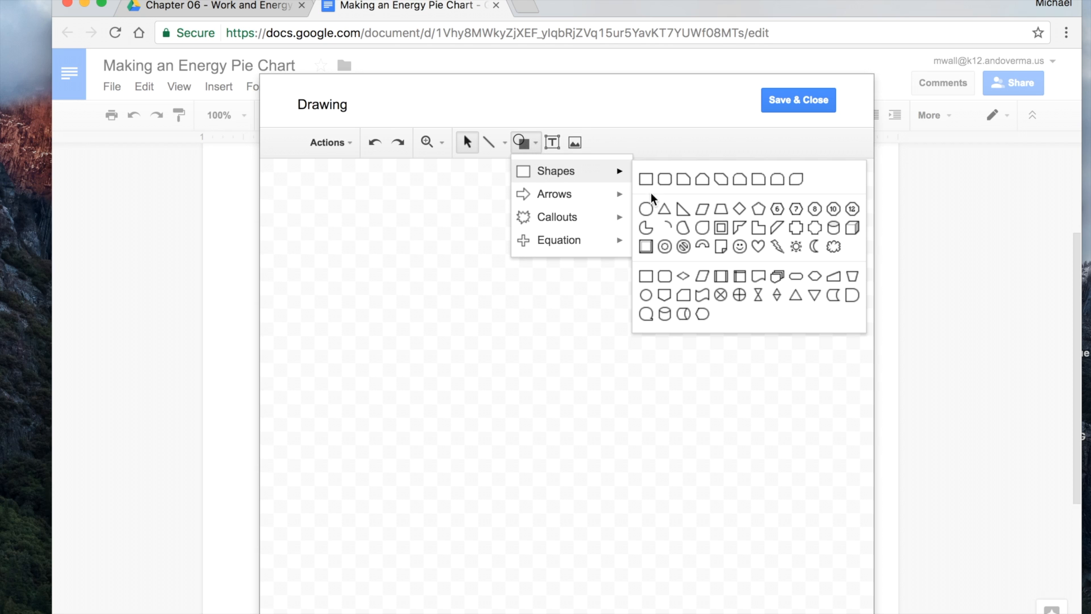
click(645, 210)
drag(434, 250, 648, 467)
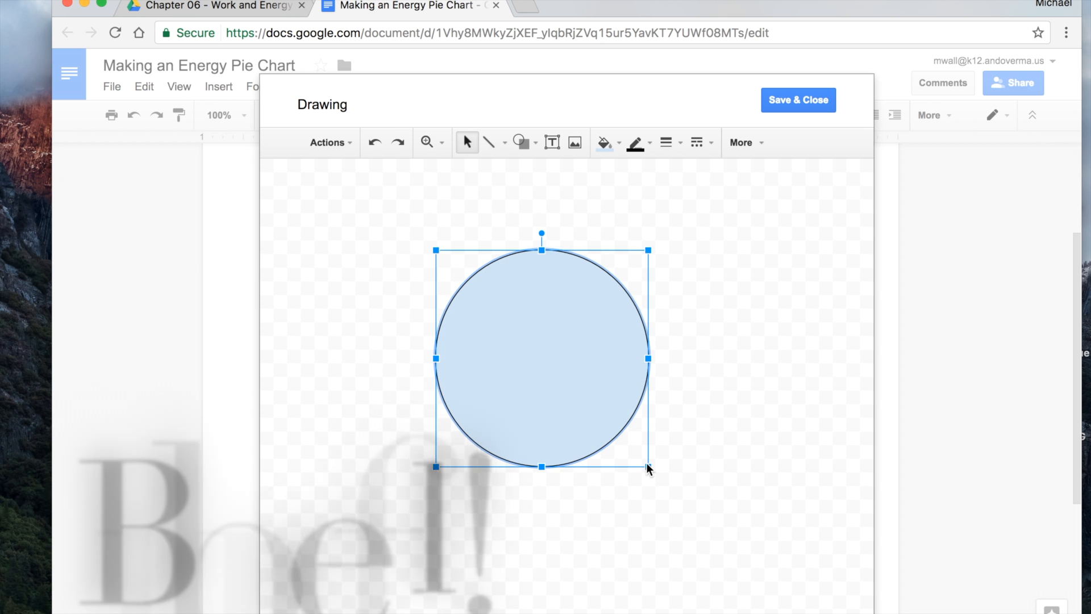
Step: Remove the blue fill of the third drawing's circle by making it white, and deselect it
click(606, 143)
click(753, 227)
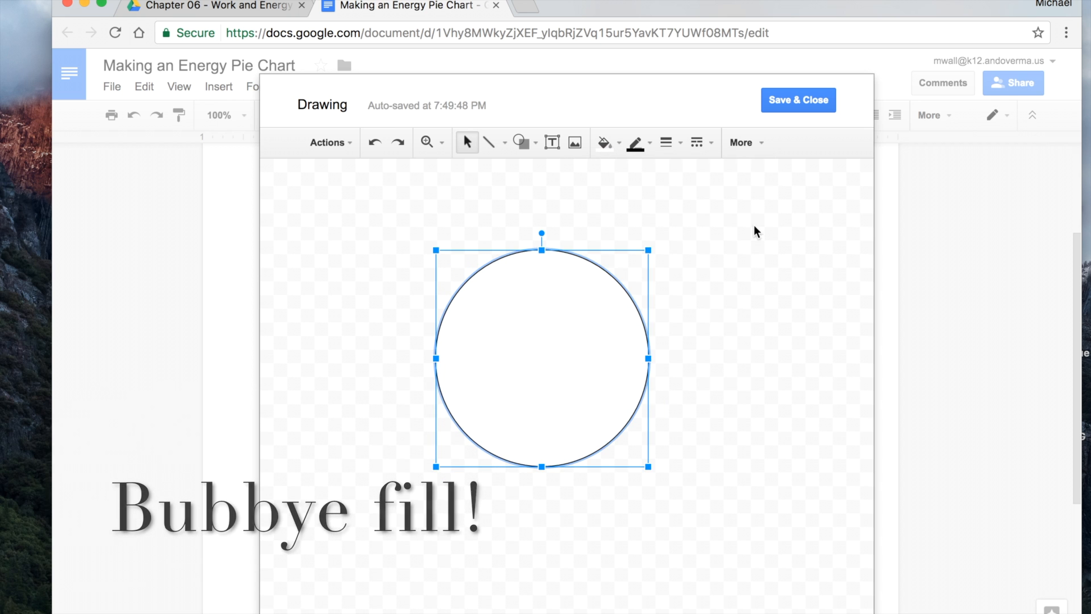
click(682, 263)
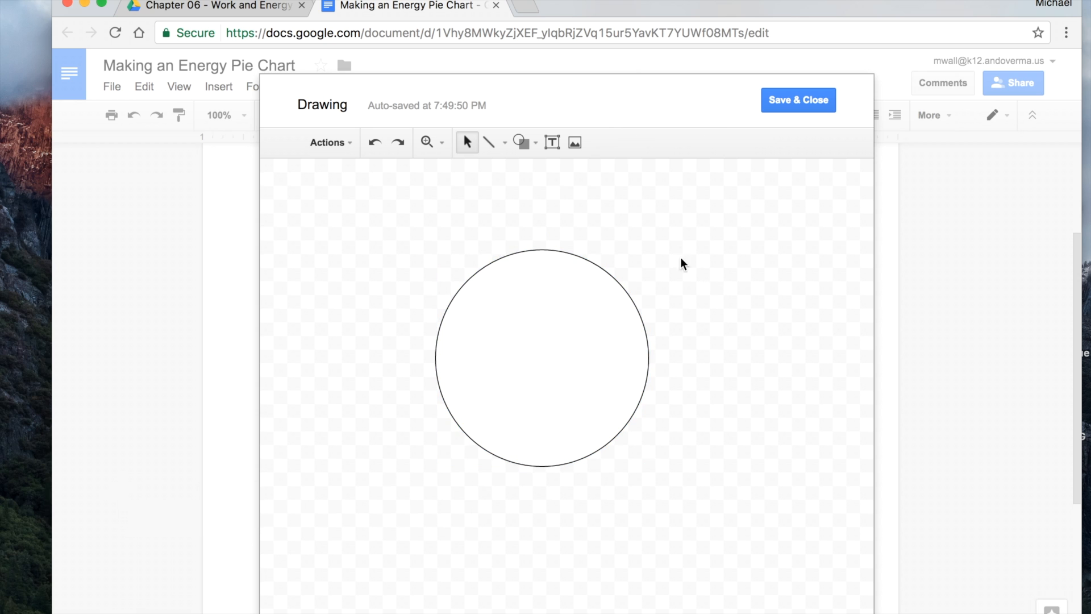
Step: Divide the circle into three slices with lines from near its centre to the upper-left, upper-right and bottom edge points, deleting any stray line
click(504, 143)
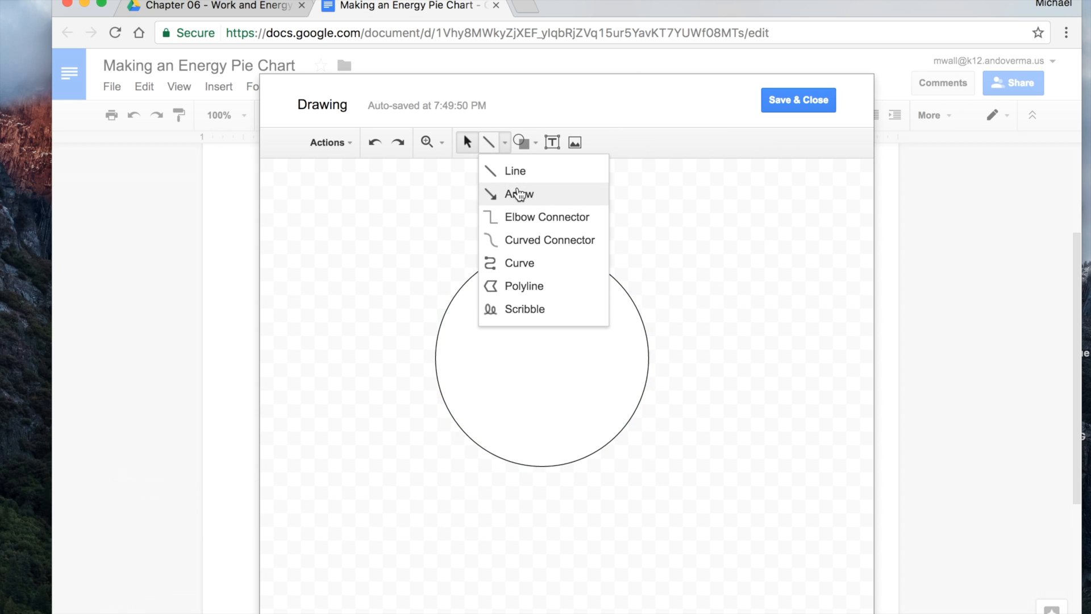
click(515, 171)
drag(467, 281, 538, 345)
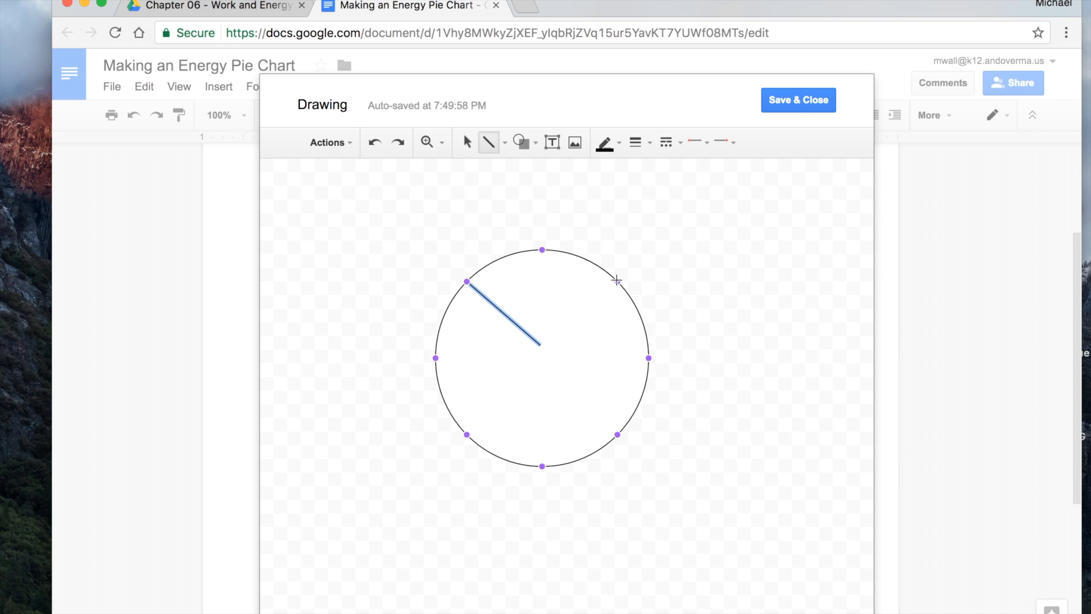
drag(587, 325, 542, 465)
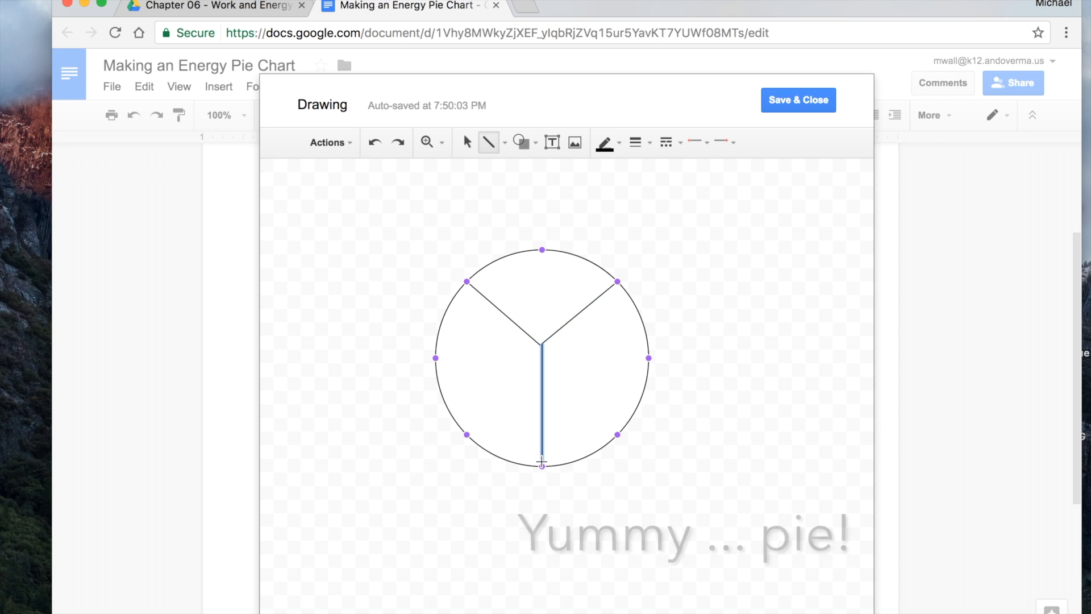
click(680, 458)
key(BackSpace)
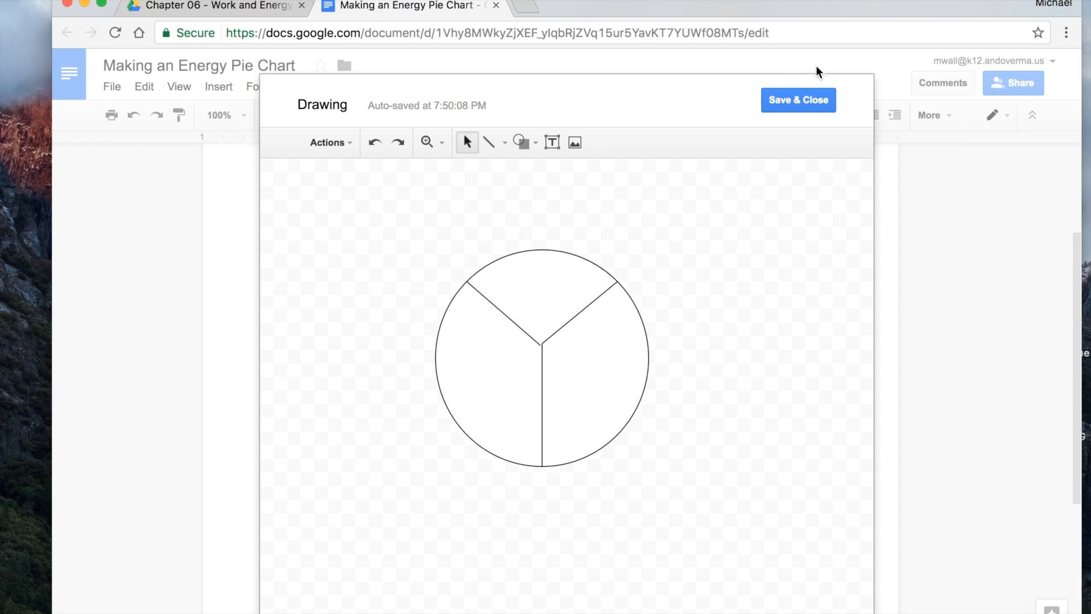
Step: Save the third drawing into the document and shrink it to about the size of the other pie charts
click(801, 100)
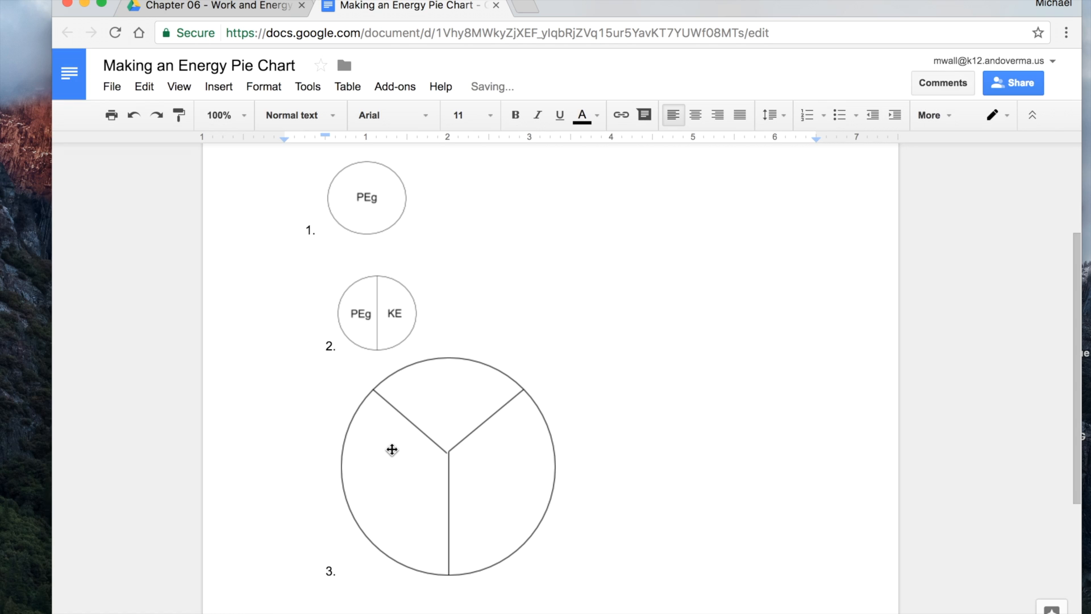
click(392, 450)
drag(555, 358, 385, 489)
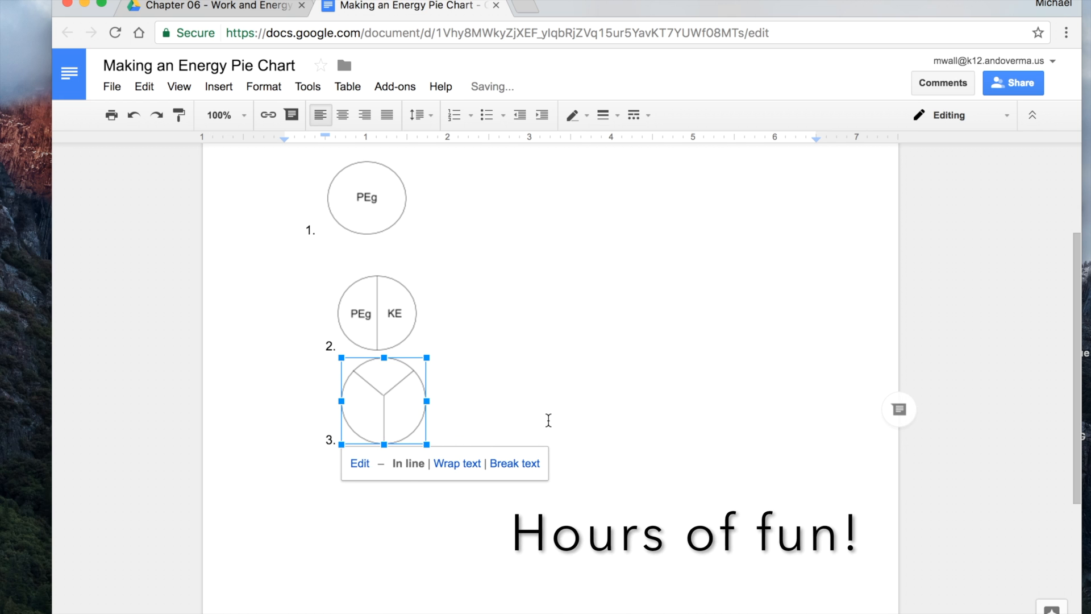